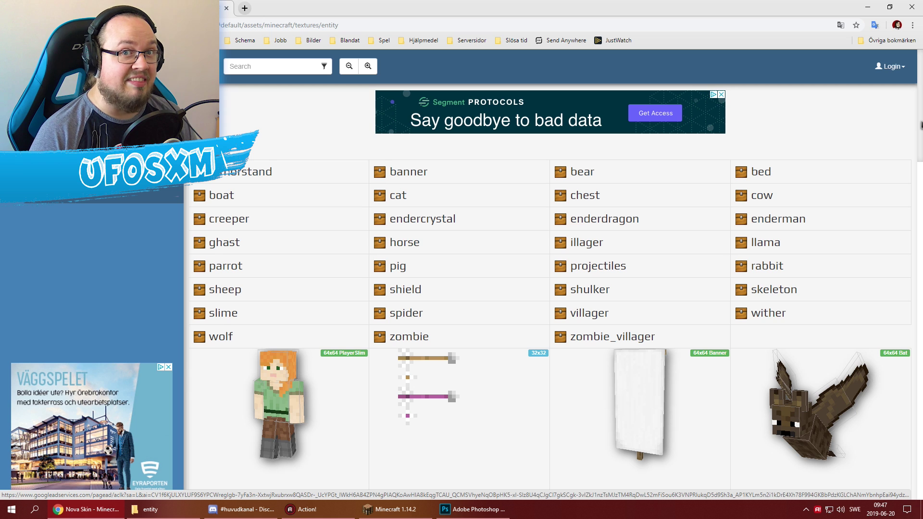
Step: Scroll the entity texture list and open the 'creeper' folder
mouse_move(921, 124)
left_mouse_down()
mouse_move(921, 408)
mouse_move(921, 117)
left_mouse_up()
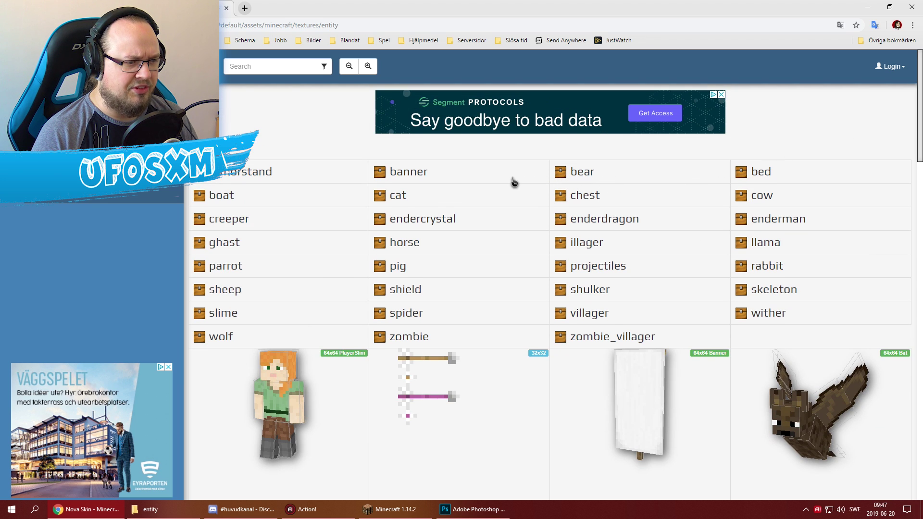
left_click(201, 224)
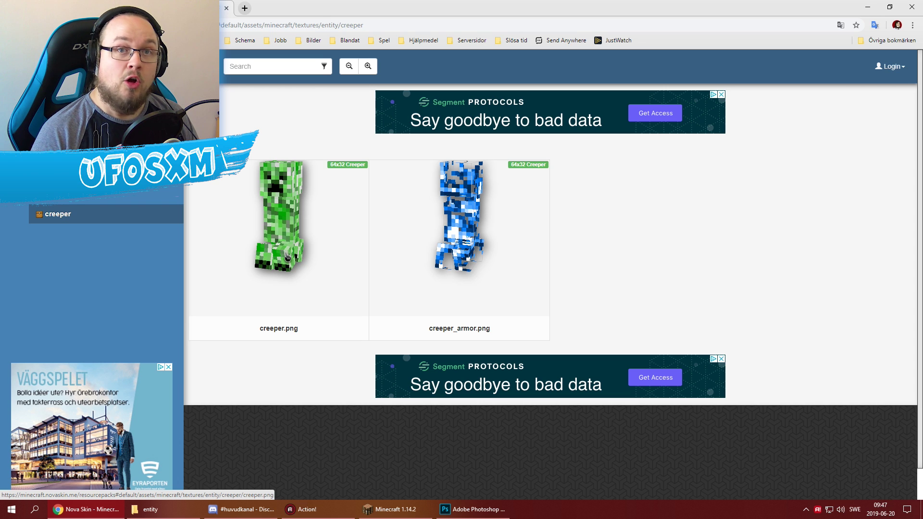
Step: Load creeper.png as a 64x32 layer in the 3D editor and orbit around the creeper model
left_click(288, 257)
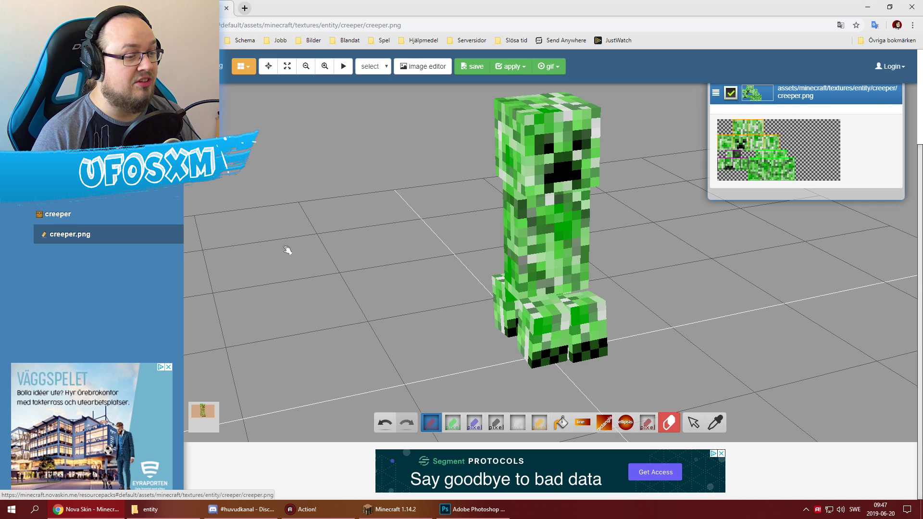
mouse_move(405, 247)
left_mouse_down()
mouse_move(406, 234)
mouse_move(378, 251)
mouse_move(422, 246)
mouse_move(363, 243)
mouse_move(439, 248)
mouse_move(387, 238)
left_mouse_up()
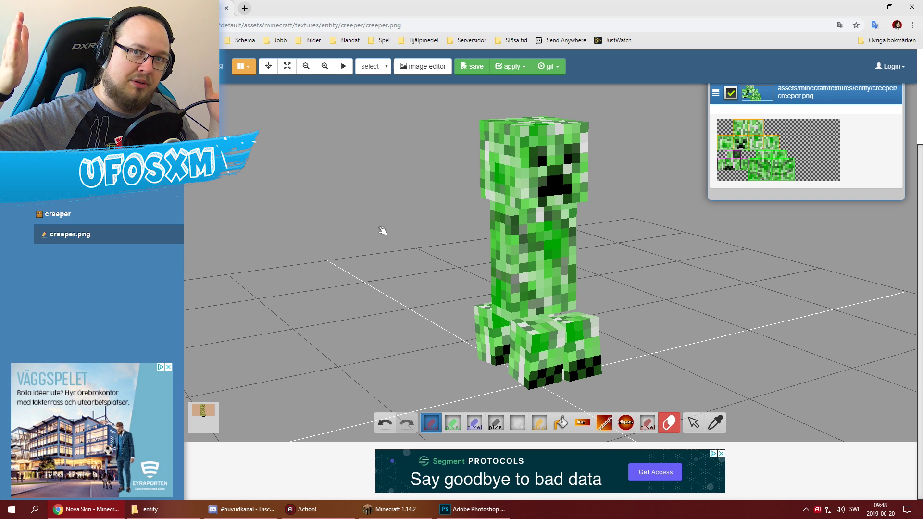
mouse_move(383, 231)
left_mouse_down()
mouse_move(596, 260)
mouse_move(631, 251)
mouse_move(595, 252)
mouse_move(674, 254)
mouse_move(615, 238)
mouse_move(634, 237)
left_mouse_up()
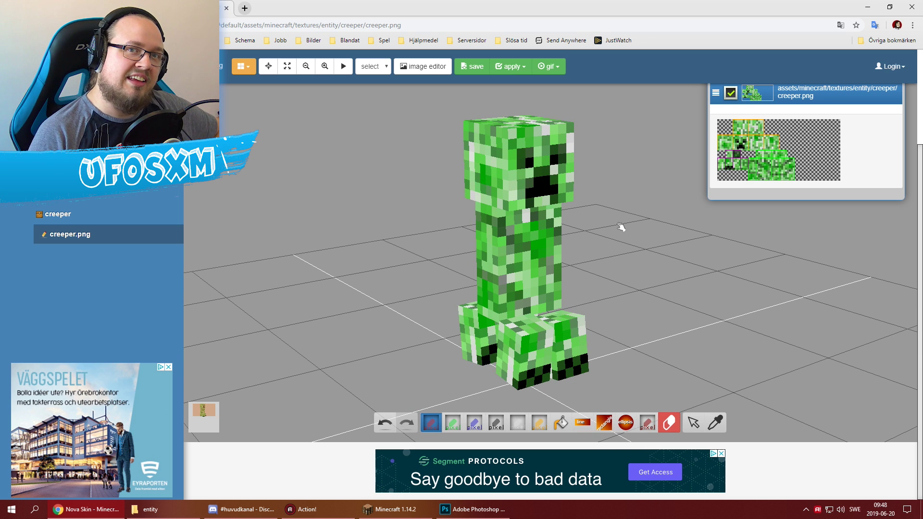
left_click_drag(624, 230, 607, 232)
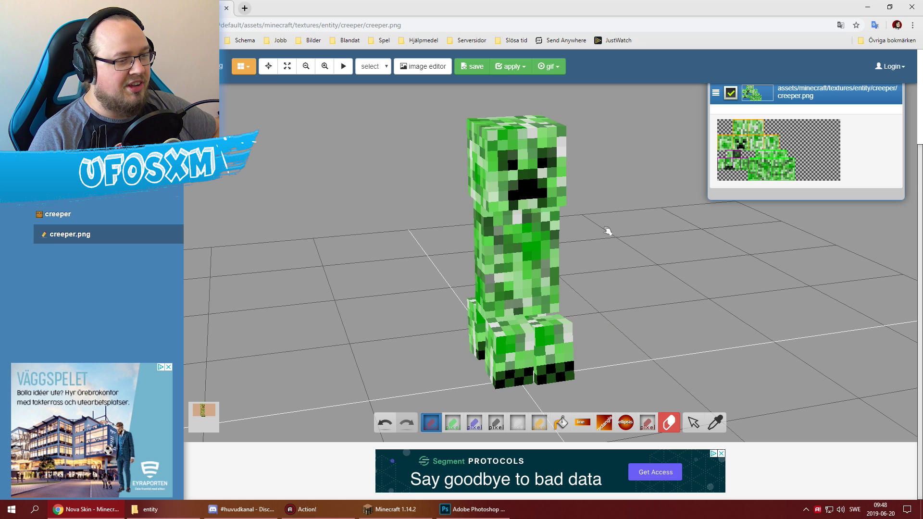
scroll(643, 274, "up", 2)
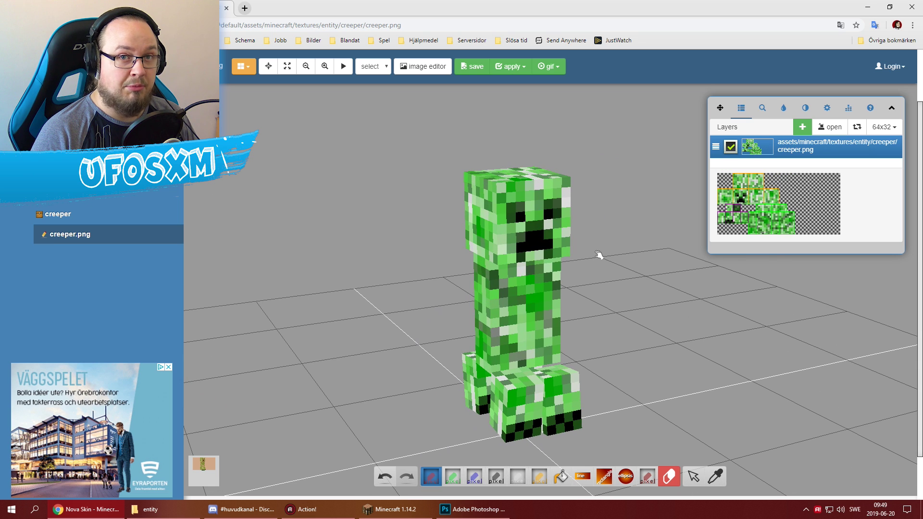
Step: Isolate the creeper's head, choose the rectangle tool and set the colour to pink
left_click(529, 204)
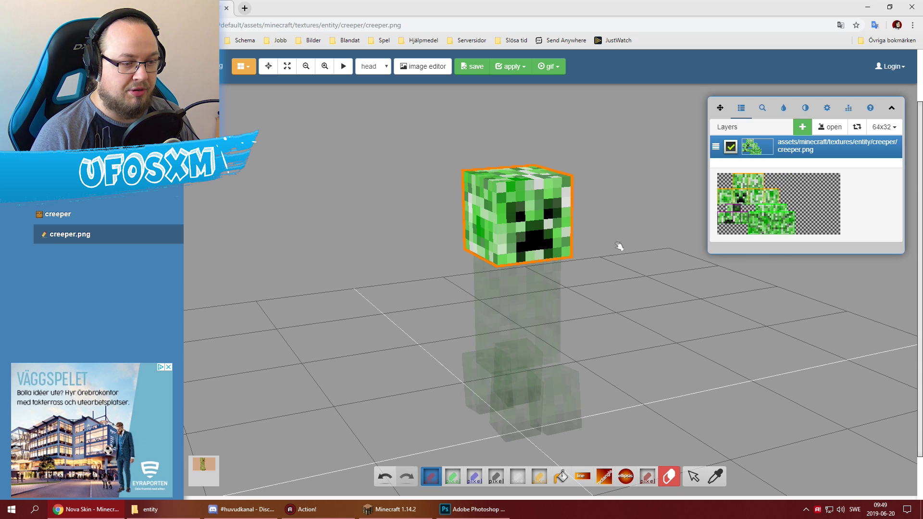
mouse_move(619, 247)
left_mouse_down()
mouse_move(662, 257)
mouse_move(609, 288)
left_mouse_up()
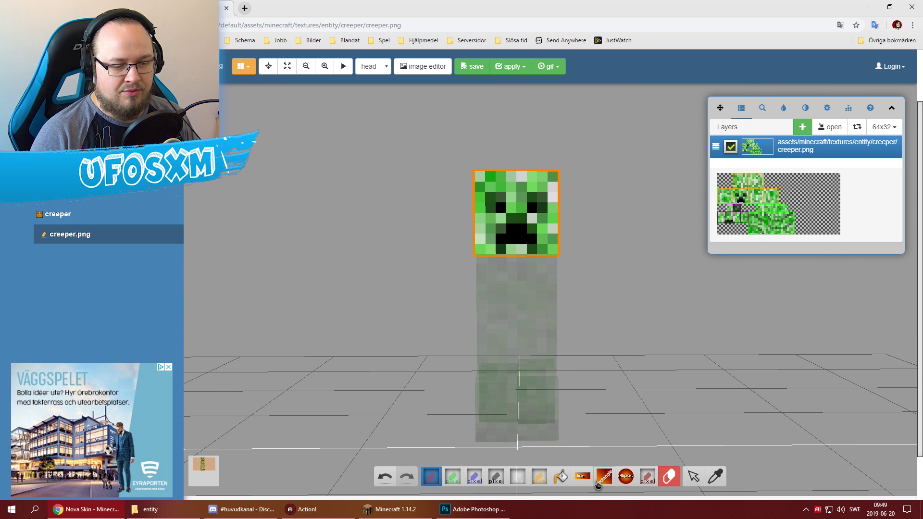
left_click(605, 477)
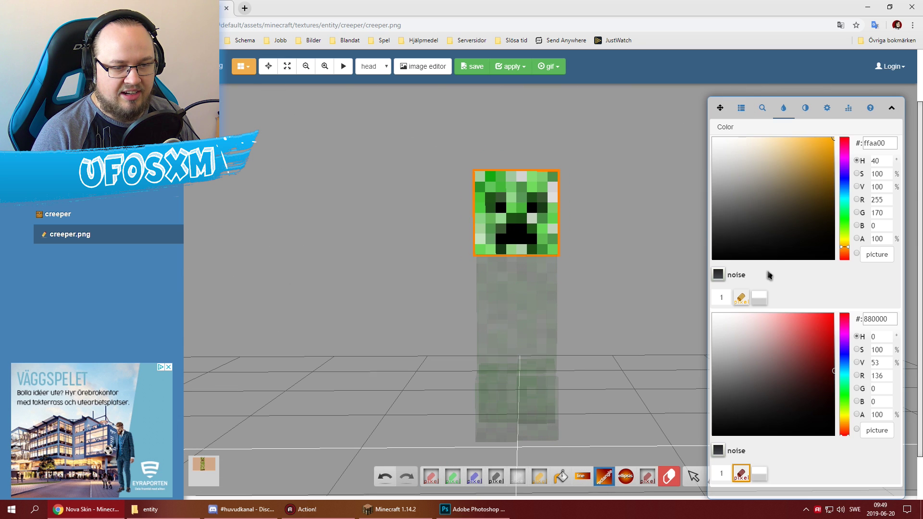
left_click(845, 155)
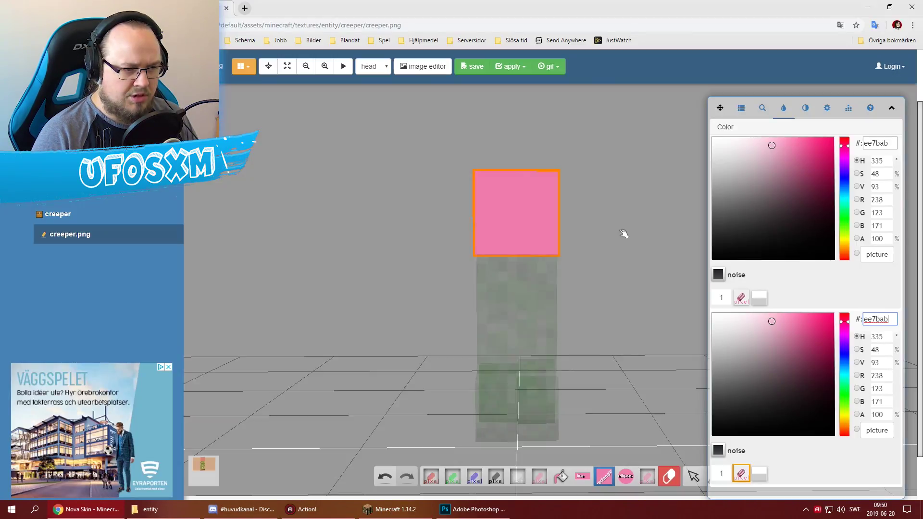
Step: Fill the head's top and sides solid pink, then pick near-black
left_click_drag(624, 234, 598, 243)
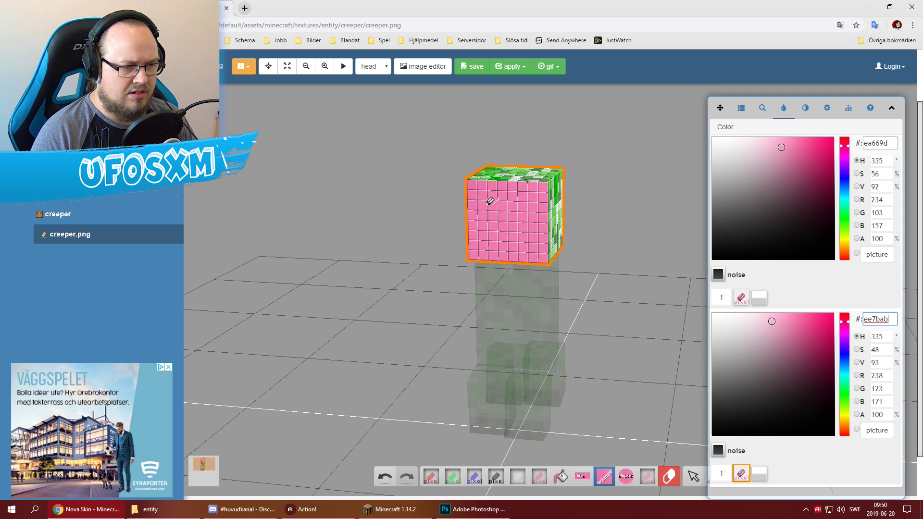
left_click_drag(637, 223, 671, 212)
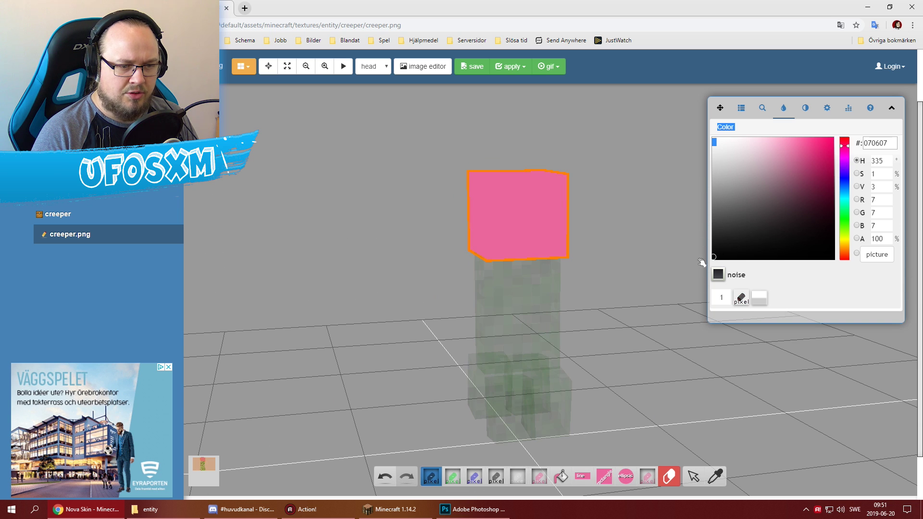
mouse_move(701, 262)
left_mouse_down()
mouse_move(655, 237)
mouse_move(711, 238)
left_mouse_up()
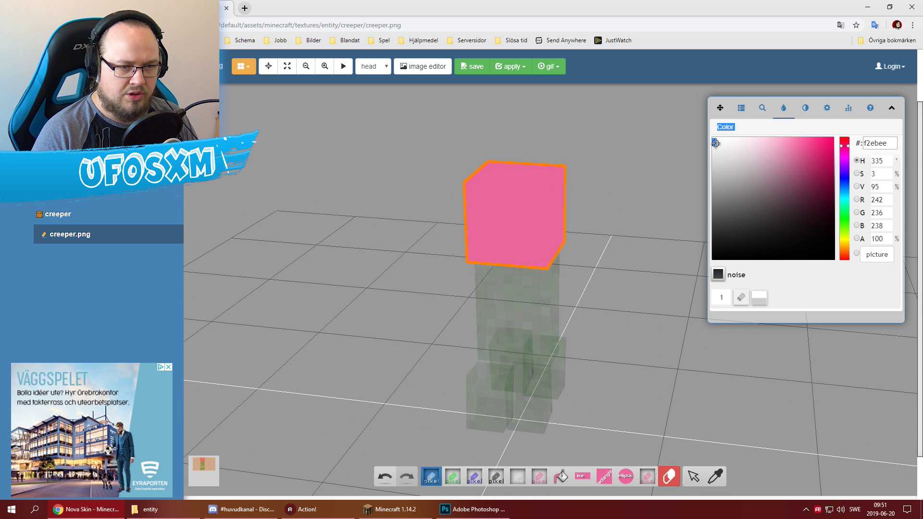
left_click_drag(723, 241, 716, 260)
left_click_drag(625, 240, 561, 235)
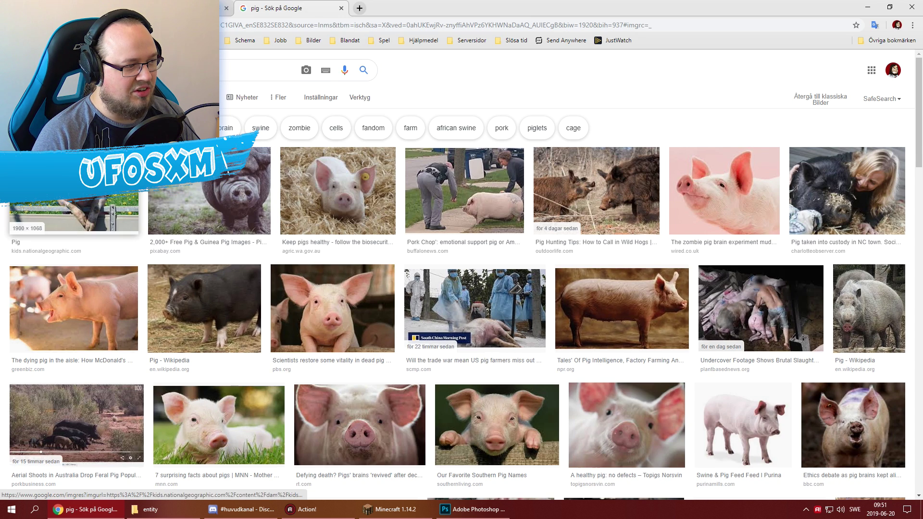
Step: Enlarge a pig photo in Google Images, then go back to the Nova Skin tab
left_click(72, 216)
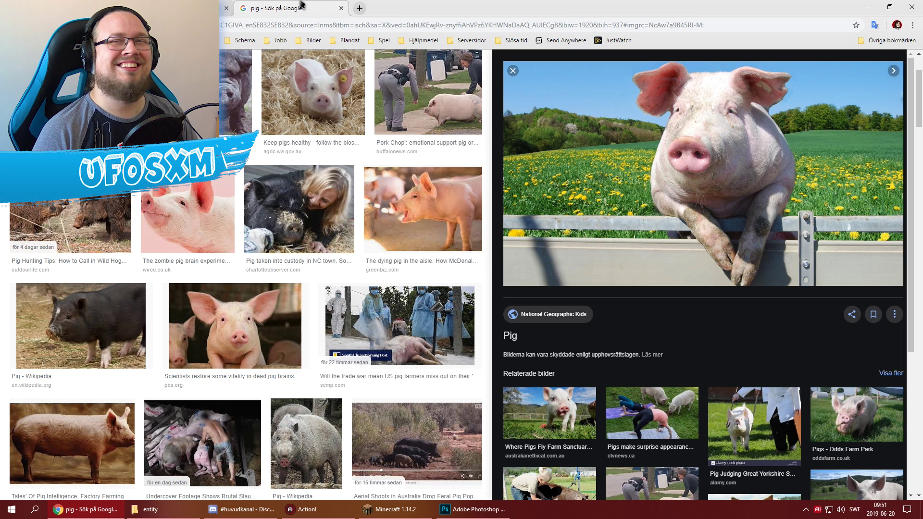
left_click(202, 8)
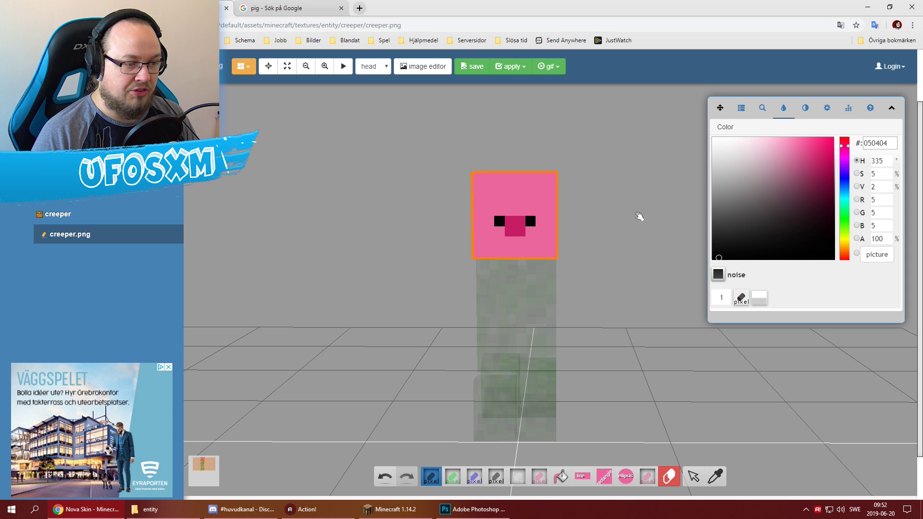
Step: Draw the pig face's dark pink snout, nostrils and black eyes, checking the pig photo
left_click_drag(639, 217, 627, 210)
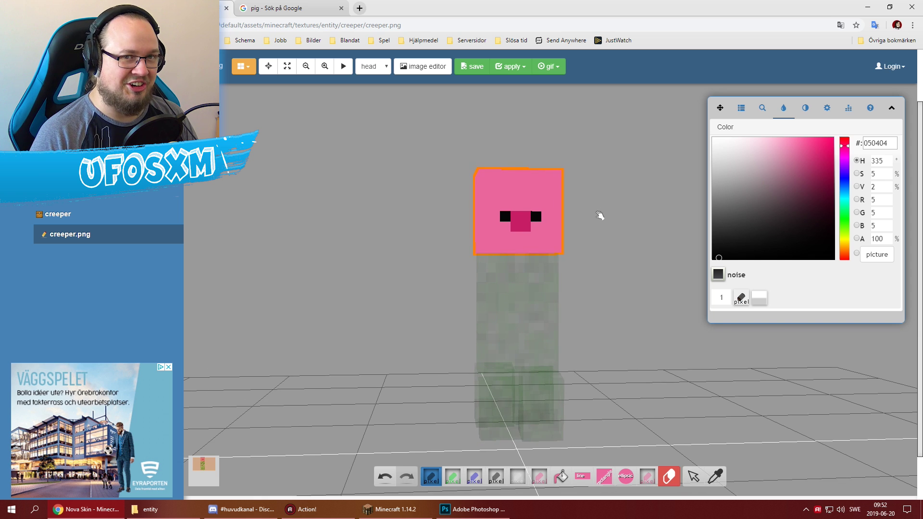
mouse_move(656, 216)
left_mouse_down()
mouse_move(604, 230)
mouse_move(637, 228)
mouse_move(624, 234)
left_mouse_up()
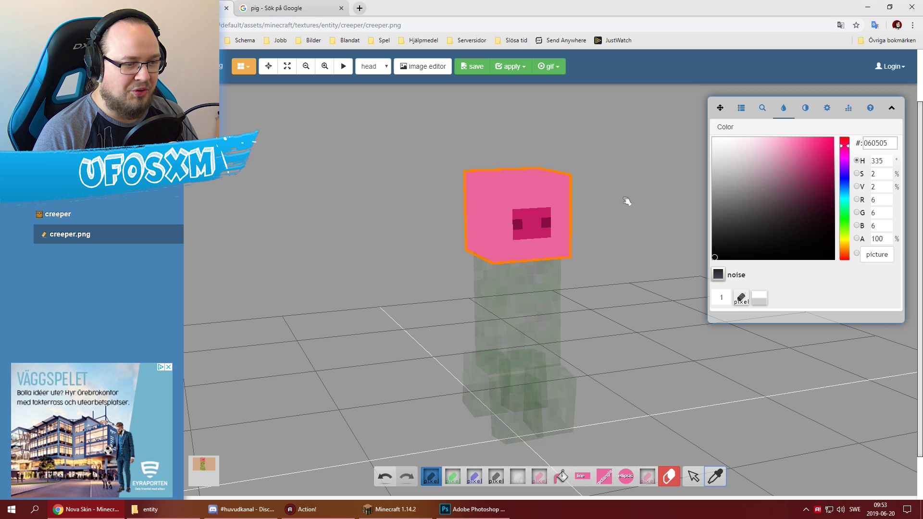
left_click_drag(627, 201, 528, 183)
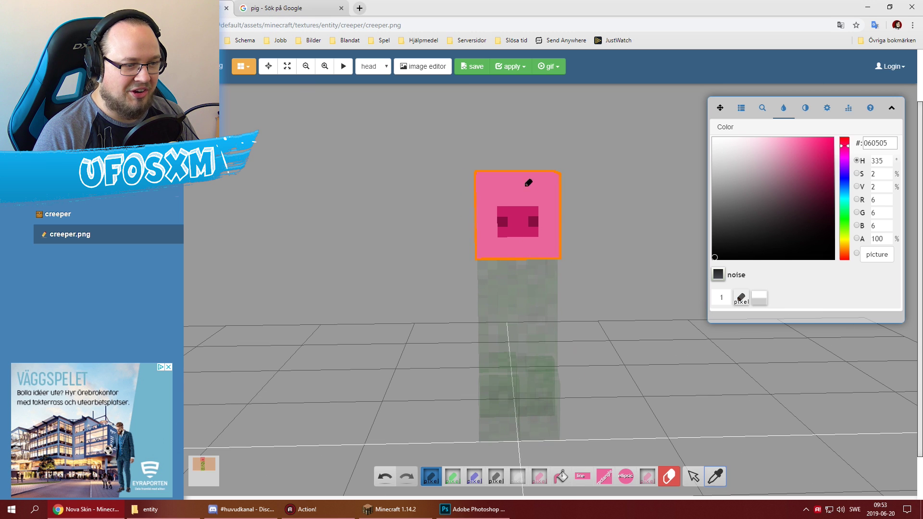
left_click(309, 14)
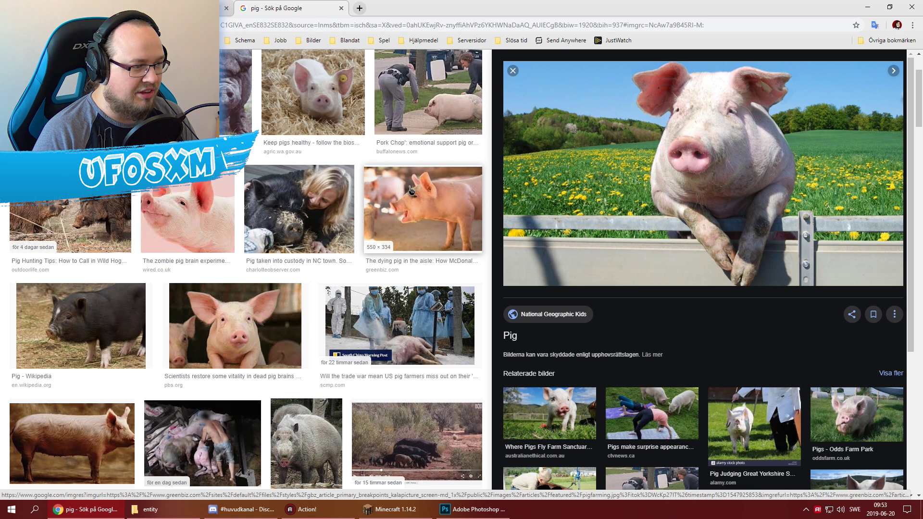
key("ctrl+shift+Tab")
mouse_move(550, 196)
left_mouse_down()
mouse_move(662, 191)
mouse_move(514, 199)
left_mouse_up()
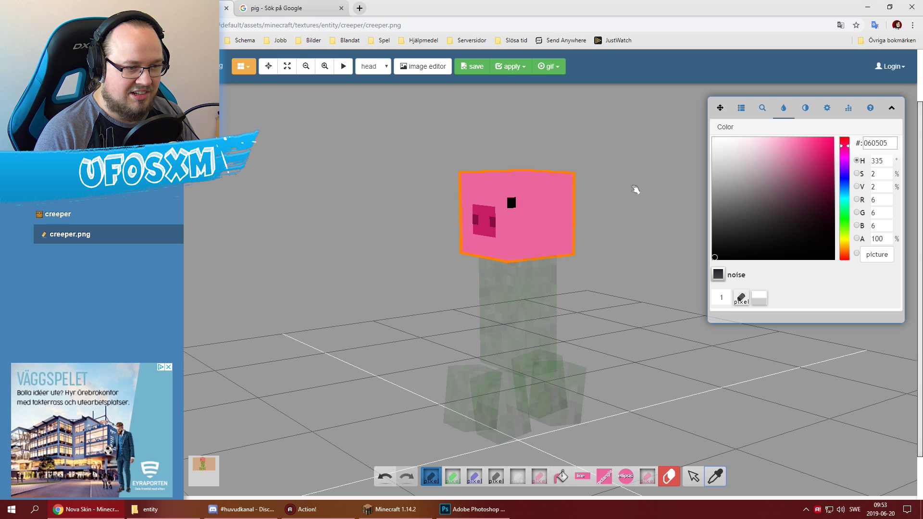
left_click_drag(635, 190, 526, 194)
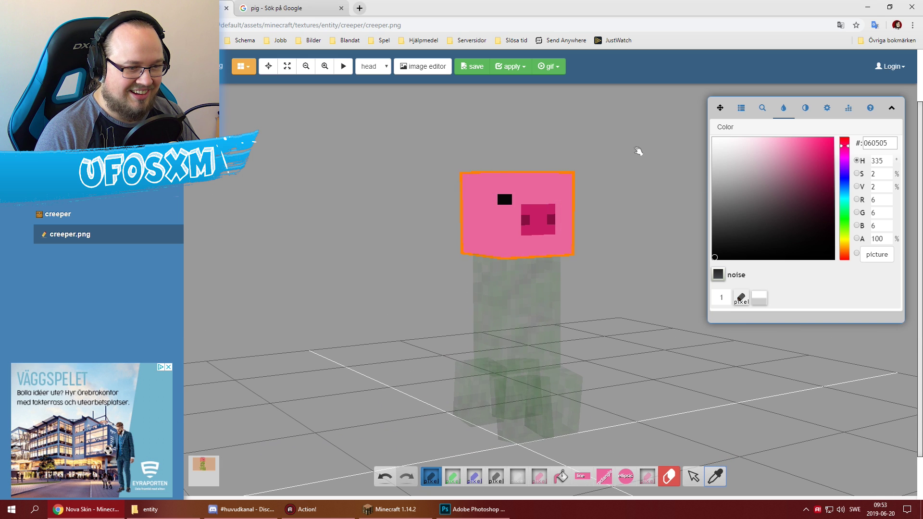
mouse_move(639, 150)
left_mouse_down()
mouse_move(563, 150)
mouse_move(604, 136)
mouse_move(637, 146)
mouse_move(654, 188)
mouse_move(608, 262)
mouse_move(659, 294)
mouse_move(616, 272)
left_mouse_up()
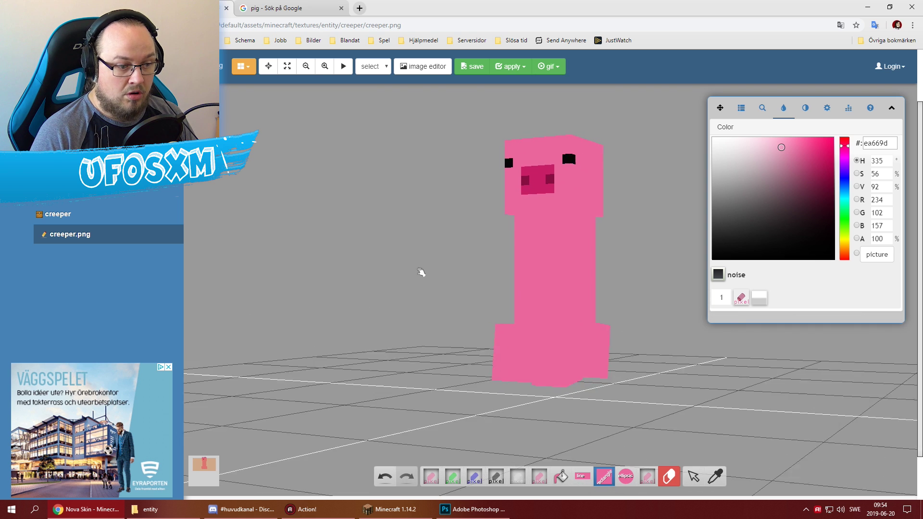
Step: Draw near-black L-shaped hooves at the bottom of the pig's legs
left_click_drag(422, 273, 400, 276)
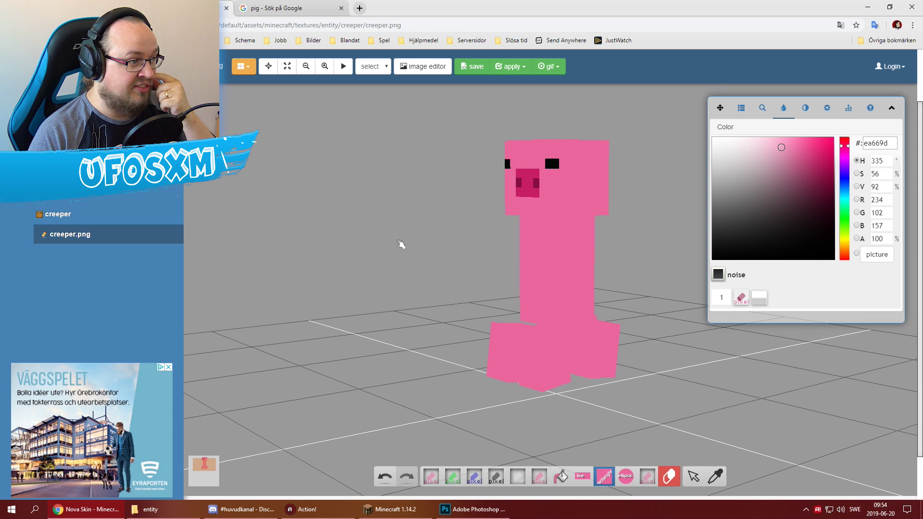
left_click_drag(406, 256, 459, 259)
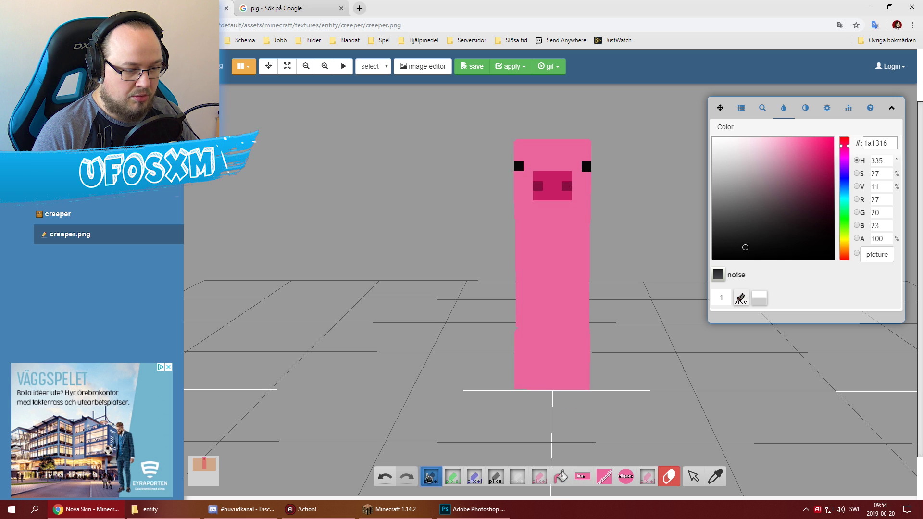
left_click(736, 244)
left_click_drag(529, 357, 576, 369)
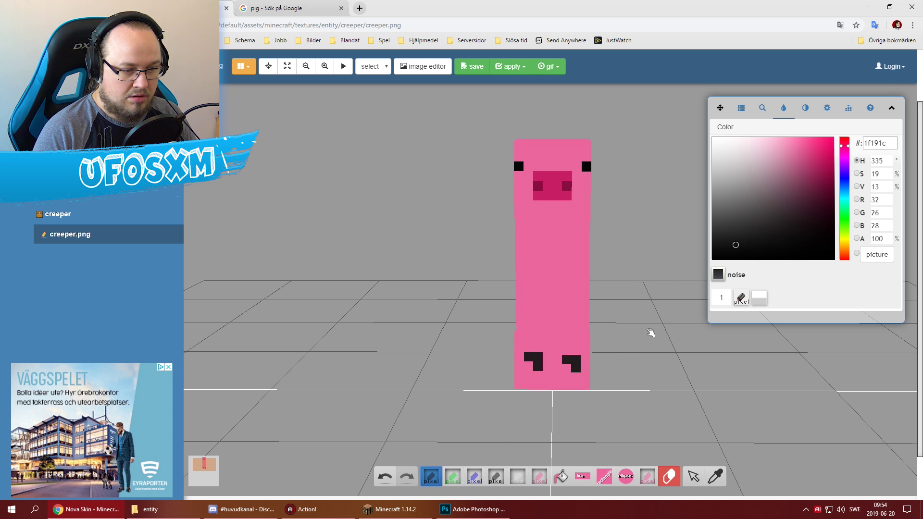
mouse_move(613, 308)
left_mouse_down()
mouse_move(618, 284)
mouse_move(542, 282)
mouse_move(674, 285)
left_mouse_up()
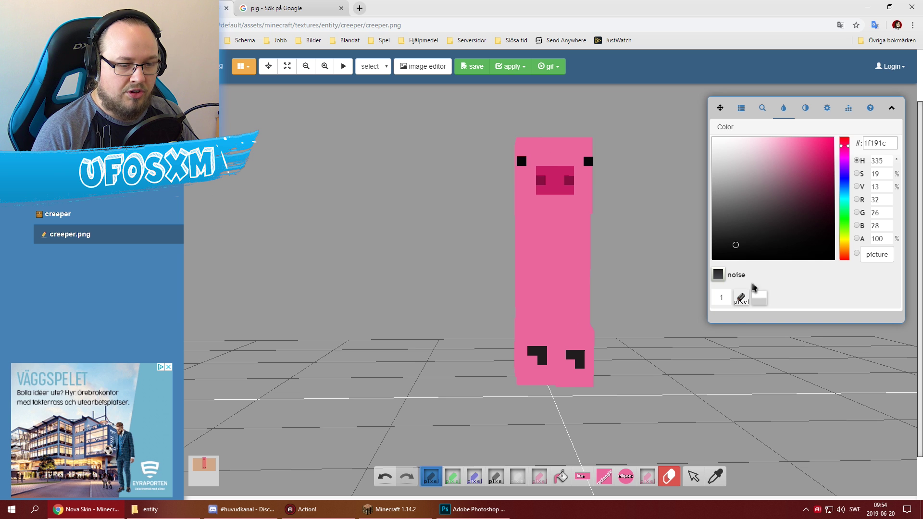
Step: Sample the pink back from the model with the eyedropper
left_click(716, 477)
left_click(565, 303)
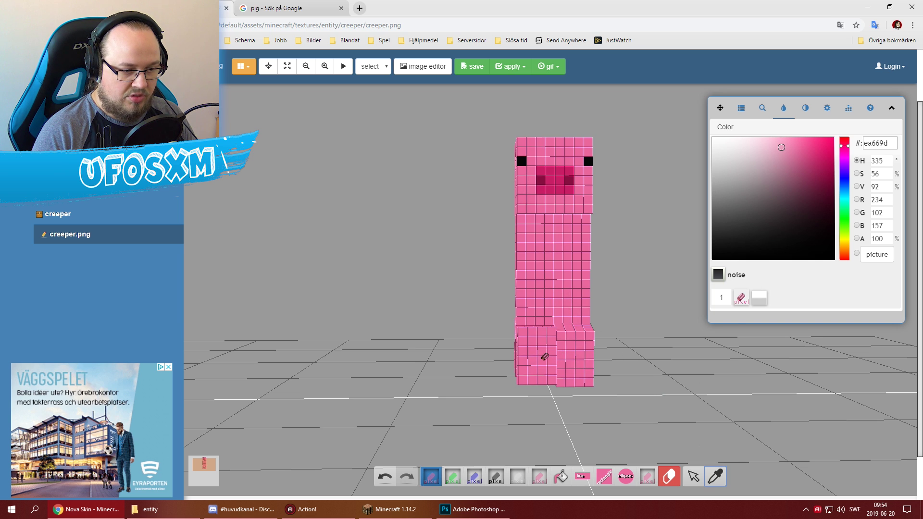
mouse_move(659, 303)
left_mouse_down()
mouse_move(631, 274)
mouse_move(649, 258)
mouse_move(645, 272)
mouse_move(614, 276)
mouse_move(665, 282)
mouse_move(692, 305)
mouse_move(611, 333)
left_mouse_up()
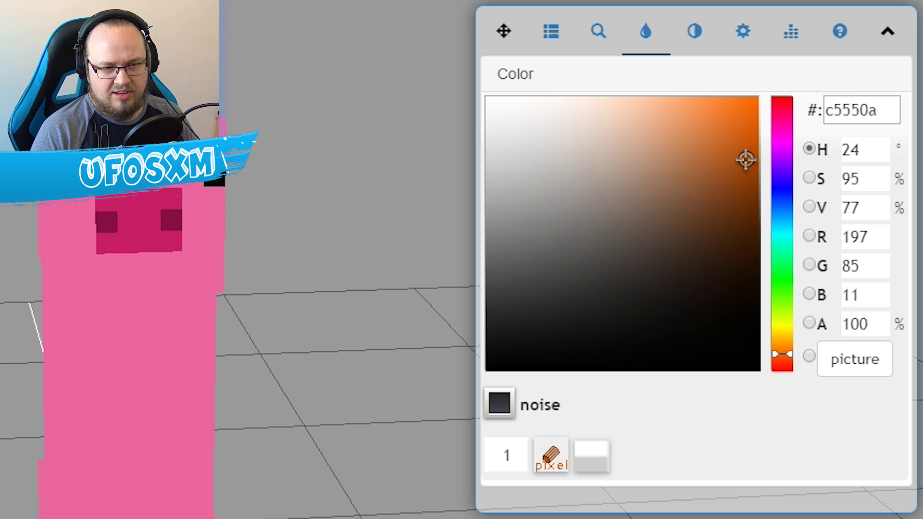
Step: Paint darker brown spots on the creeper's body
left_click_drag(745, 160, 748, 195)
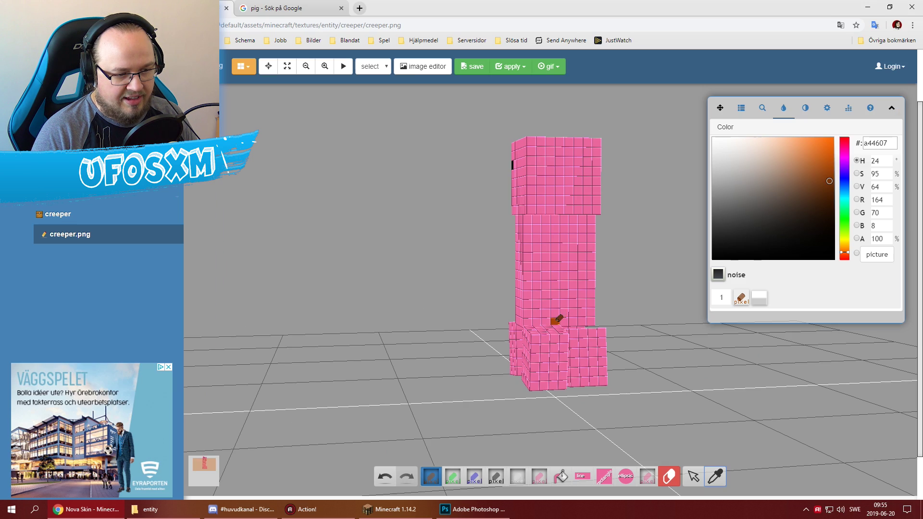
double_click(567, 300)
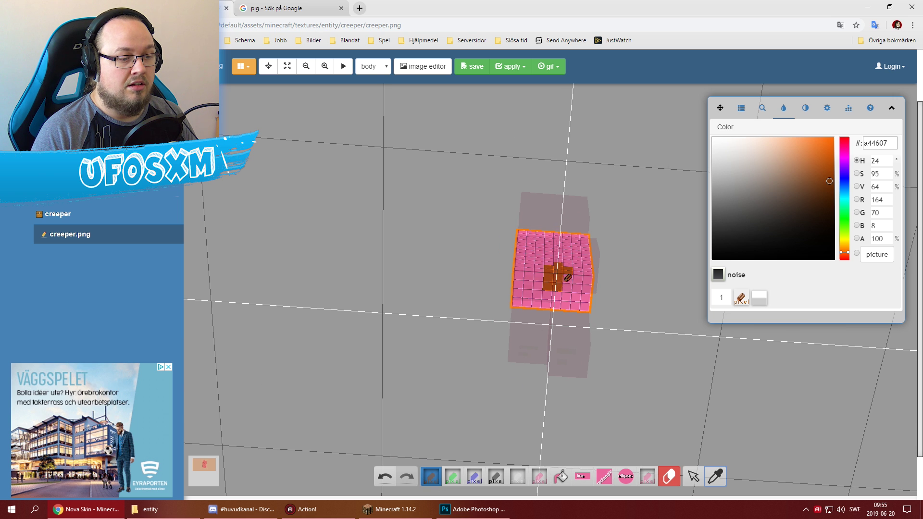
double_click(657, 261)
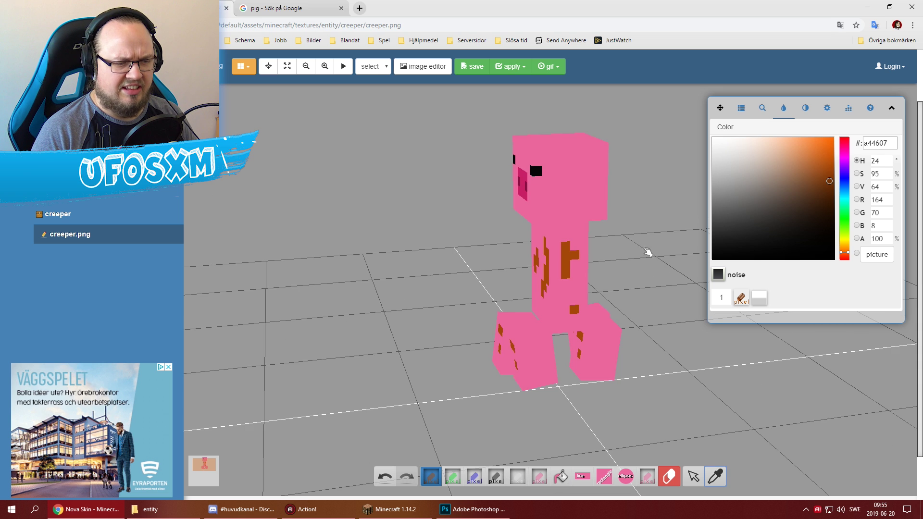
left_click_drag(648, 252, 563, 241)
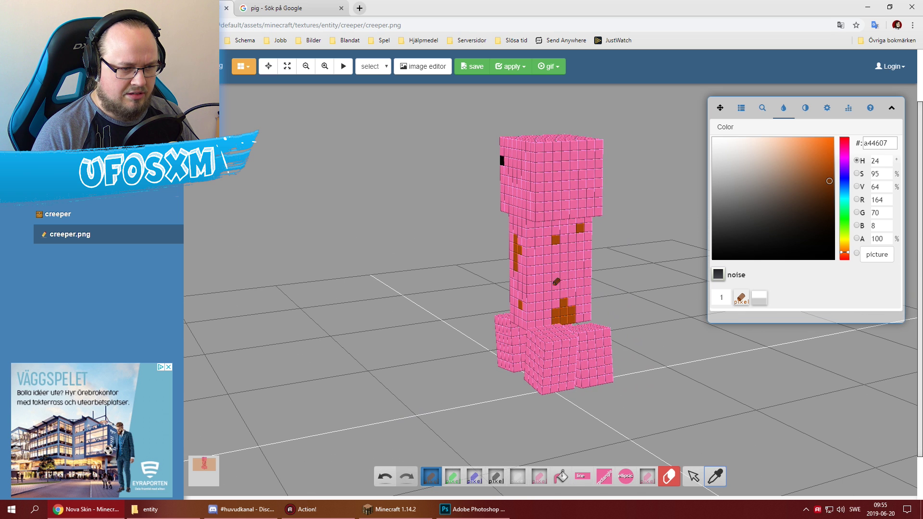
left_click(555, 284)
left_click(572, 260)
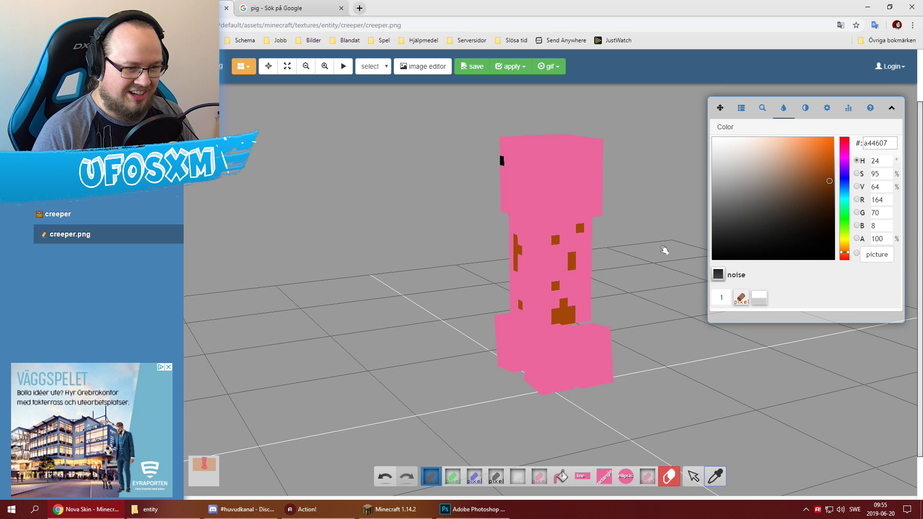
left_click_drag(664, 250, 692, 252)
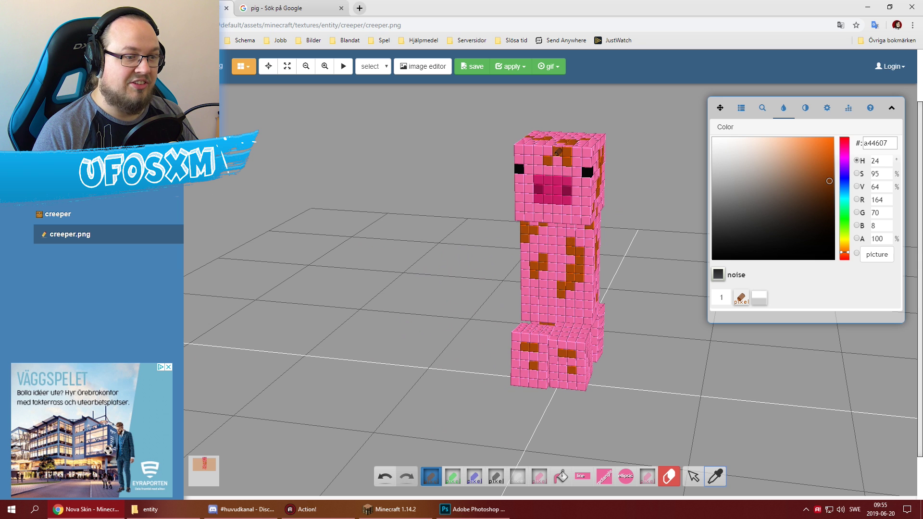
left_click_drag(641, 202, 549, 257)
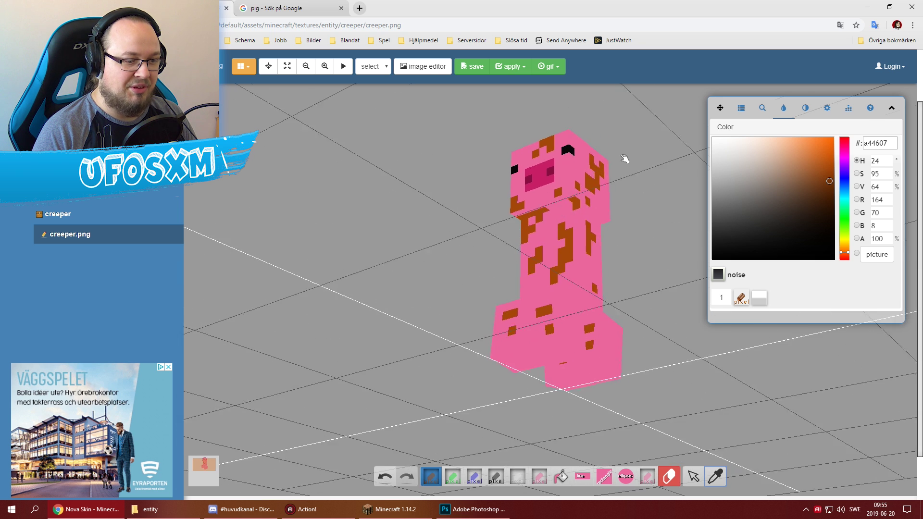
mouse_move(604, 323)
left_mouse_down()
mouse_move(645, 262)
mouse_move(626, 250)
mouse_move(612, 255)
mouse_move(651, 258)
mouse_move(627, 254)
mouse_move(633, 241)
left_mouse_up()
Step: Download the texture over the resource pack's creeper.png, confirming the replacement, then switch to Minecraft
left_click(473, 67)
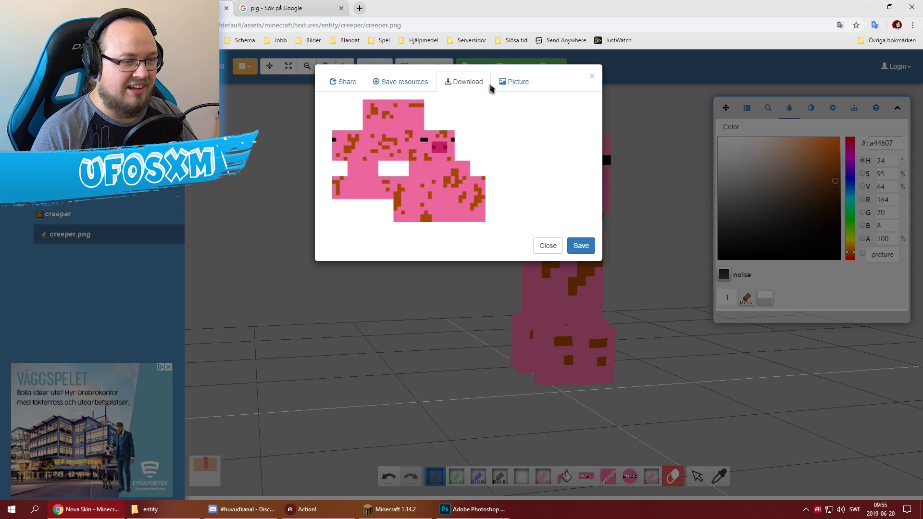
left_click(500, 200)
key("Return")
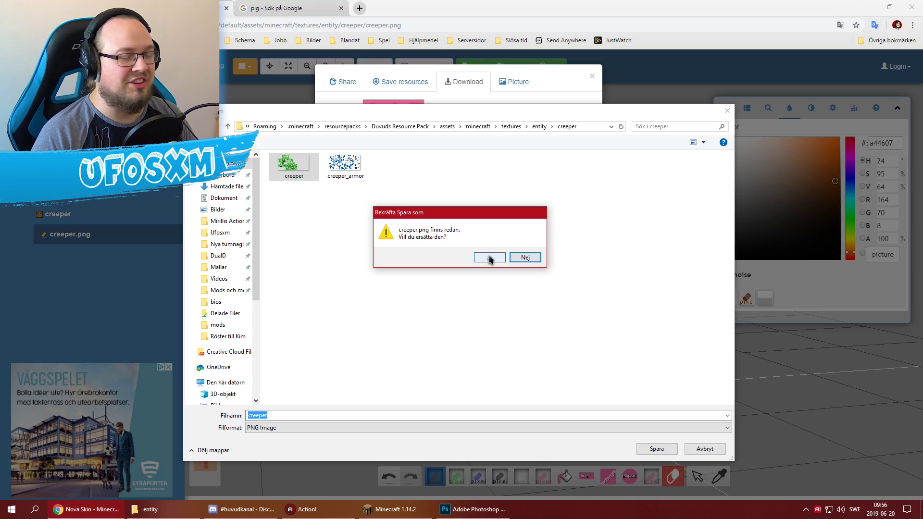
left_click(490, 259)
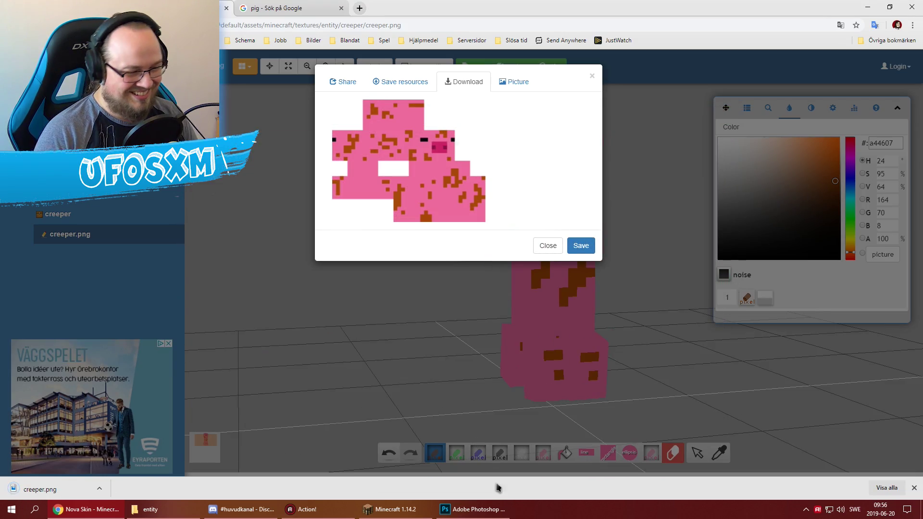
left_click(391, 509)
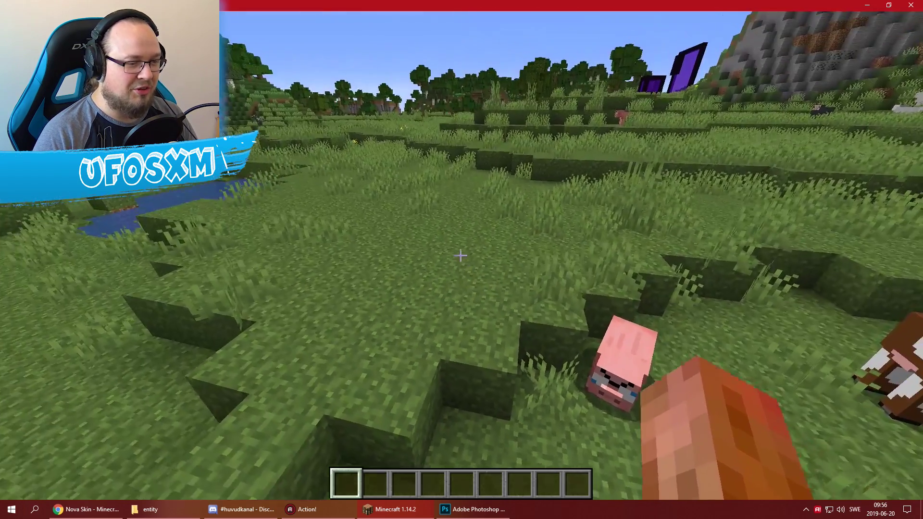
Step: Search 'cree' in the creative inventory and spawn a creeper with the Creeper Spawn Egg
key("e")
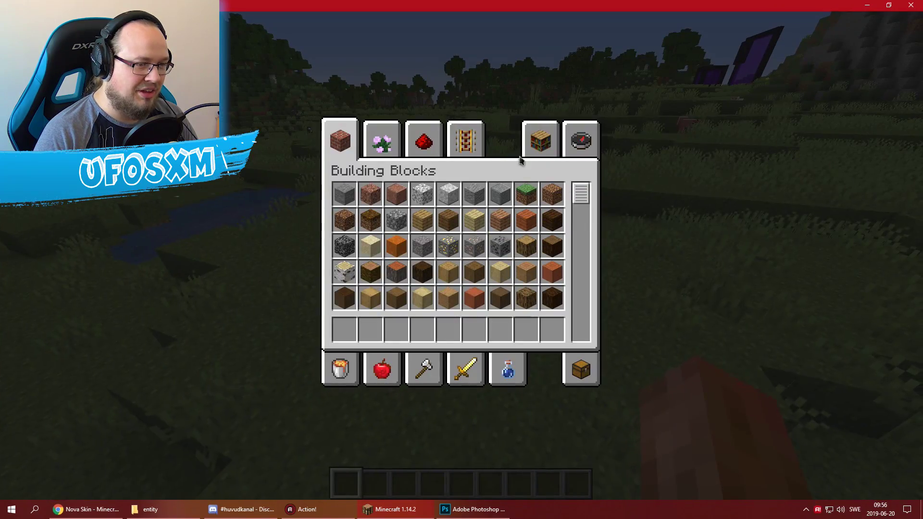
left_click(581, 141)
type("cree")
left_click(344, 194)
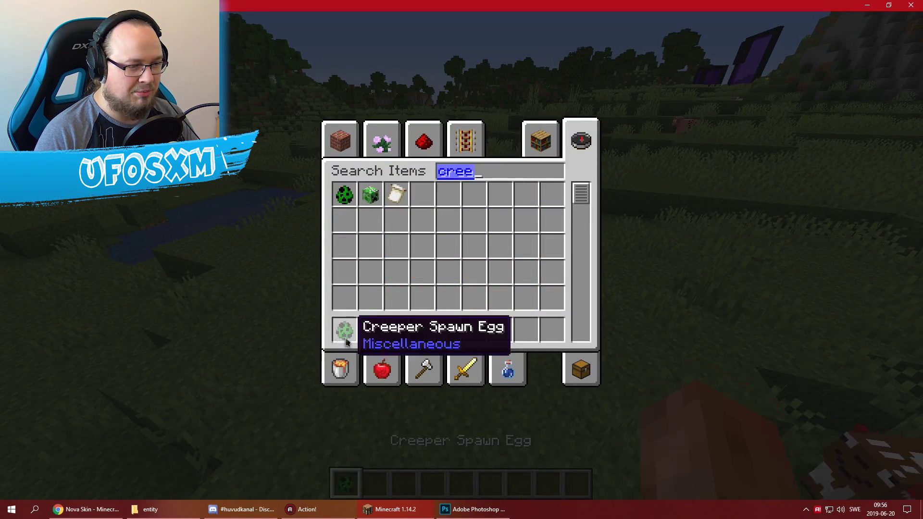
key("Escape")
right_click(462, 257)
Step: Back away from the creeper and reload the resource packs with F3+T
scroll(462, 257, "down", 1)
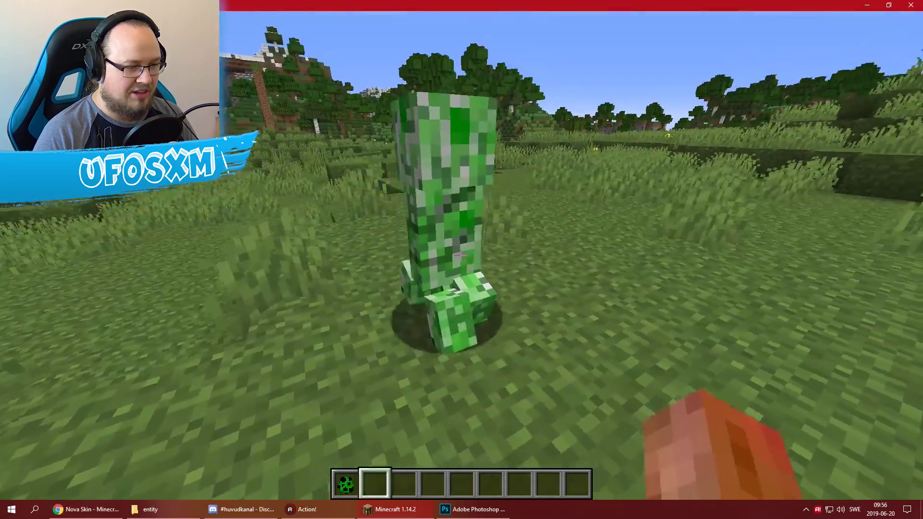
key("s")
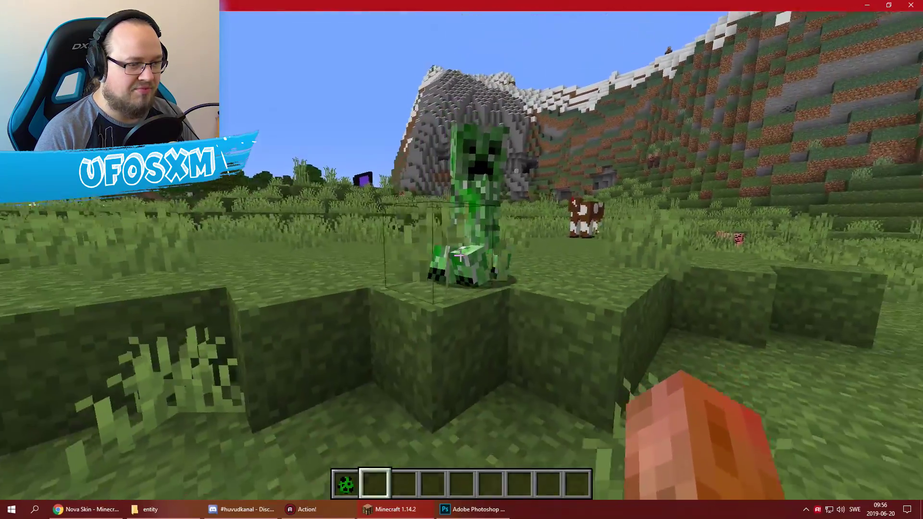
key("s")
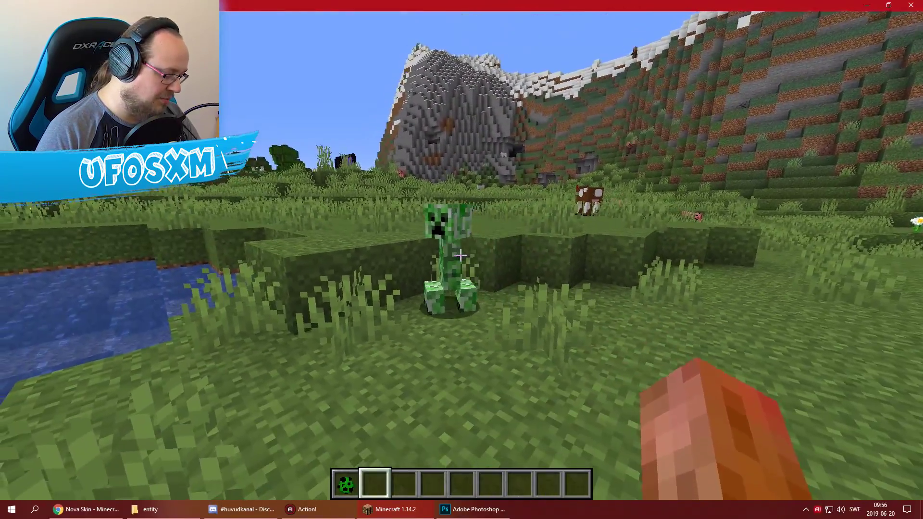
key("F3+t")
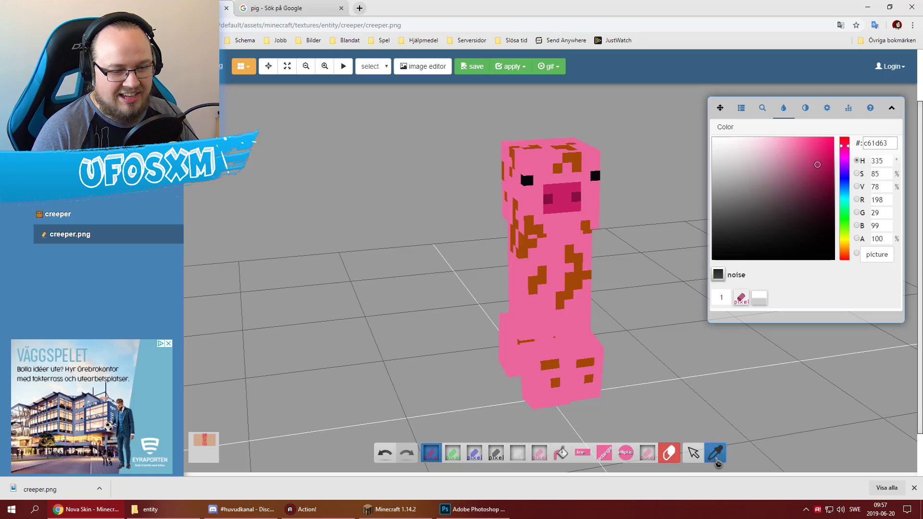
Step: Orbit the pink spotted creeper, check it in Minecraft, then return to the entity texture gallery
mouse_move(417, 192)
left_mouse_down()
mouse_move(488, 188)
mouse_move(583, 208)
mouse_move(452, 153)
left_mouse_up()
mouse_move(684, 409)
left_mouse_down()
mouse_move(601, 196)
mouse_move(630, 190)
mouse_move(568, 153)
mouse_move(440, 169)
mouse_move(518, 166)
left_mouse_up()
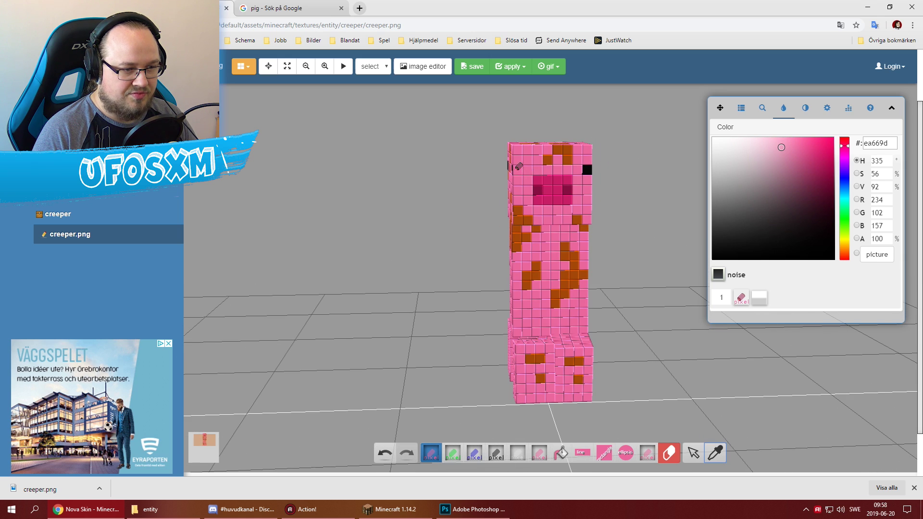
mouse_move(573, 179)
left_mouse_down()
mouse_move(474, 192)
mouse_move(423, 179)
mouse_move(457, 186)
mouse_move(431, 171)
mouse_move(480, 171)
mouse_move(381, 173)
mouse_move(418, 173)
left_mouse_up()
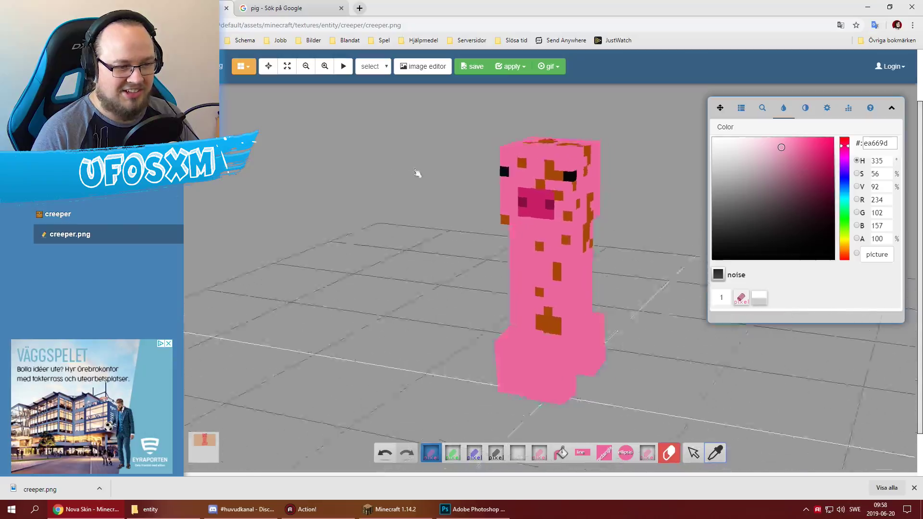
key("alt+Tab")
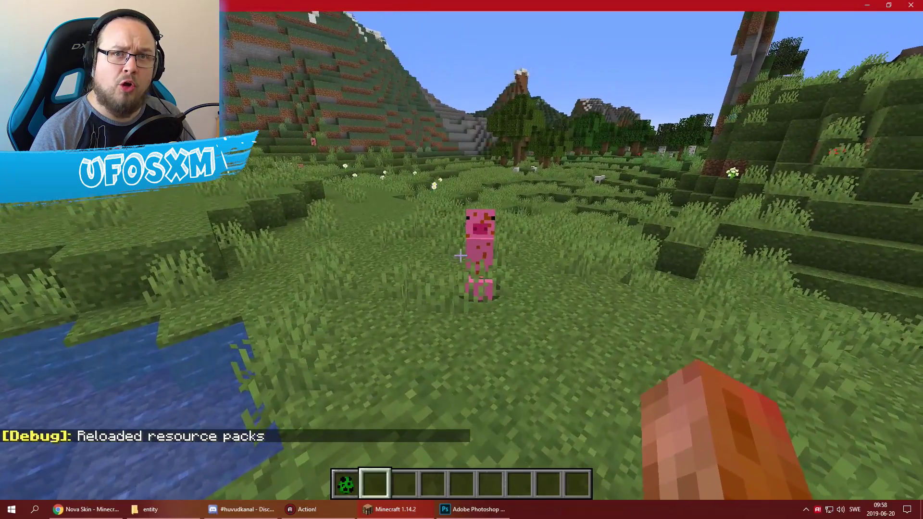
key("alt+Tab")
Step: Load bat.png from the entity gallery and rotate the bat model
scroll(921, 164, "up", 3)
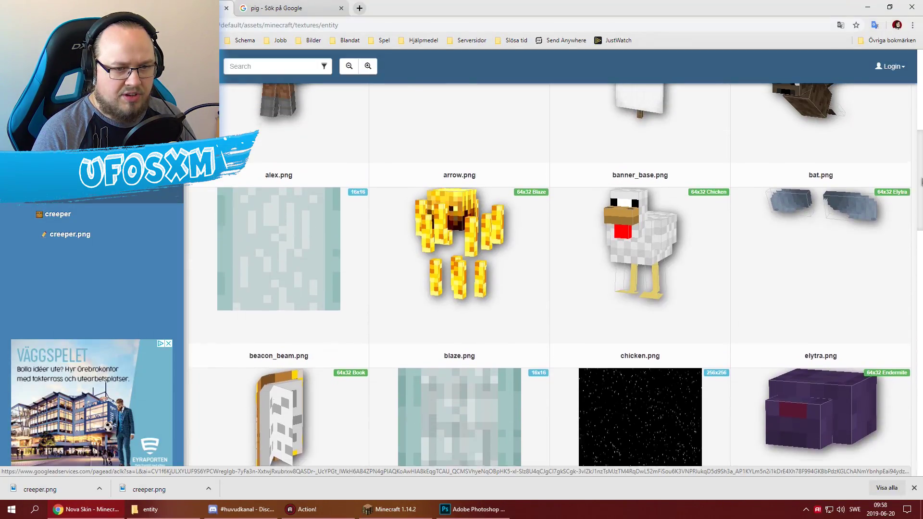
left_click_drag(921, 163, 922, 135)
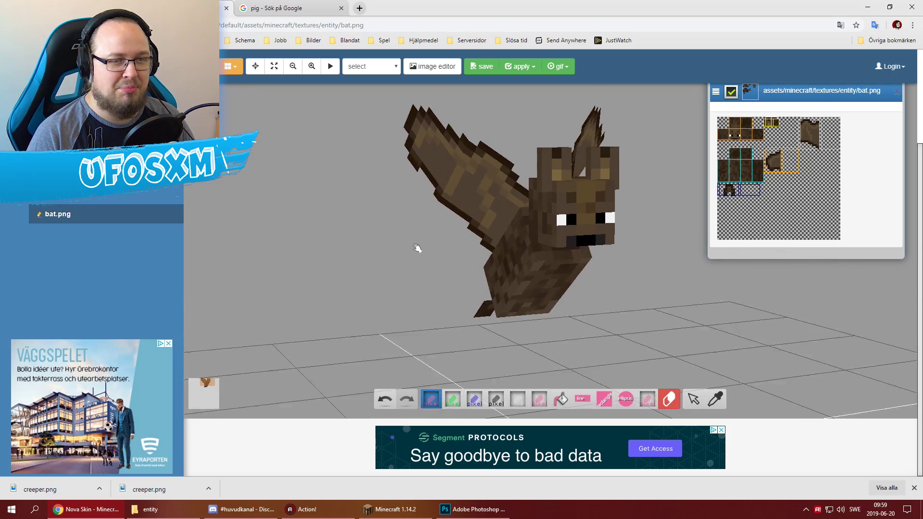
mouse_move(418, 248)
left_mouse_down()
mouse_move(363, 231)
mouse_move(375, 150)
left_mouse_up()
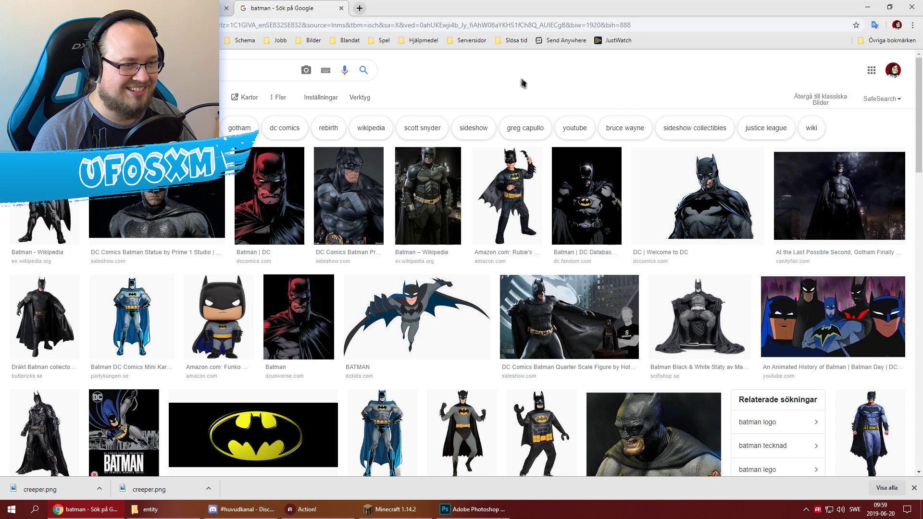
Step: View the Lego Batman and Funko Batman reference images, then return to the bat texture editor
scroll(540, 298, "down", 3)
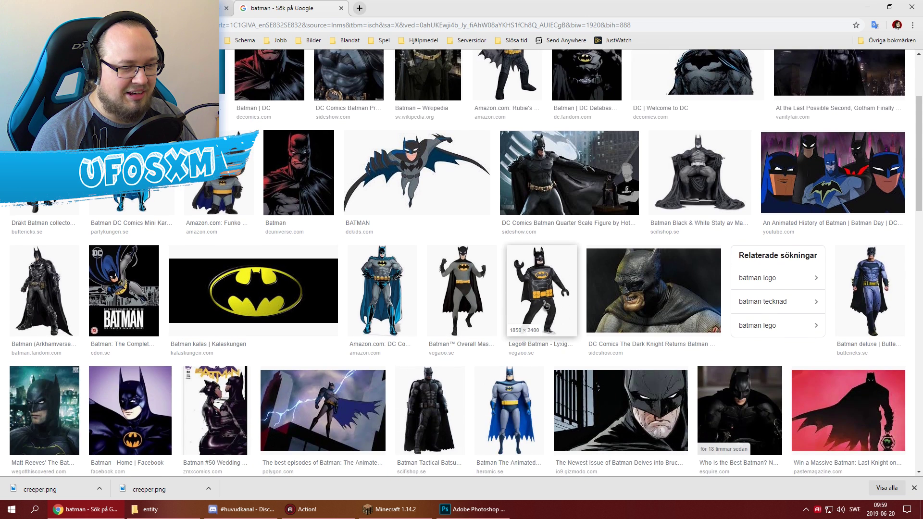
left_click(541, 303)
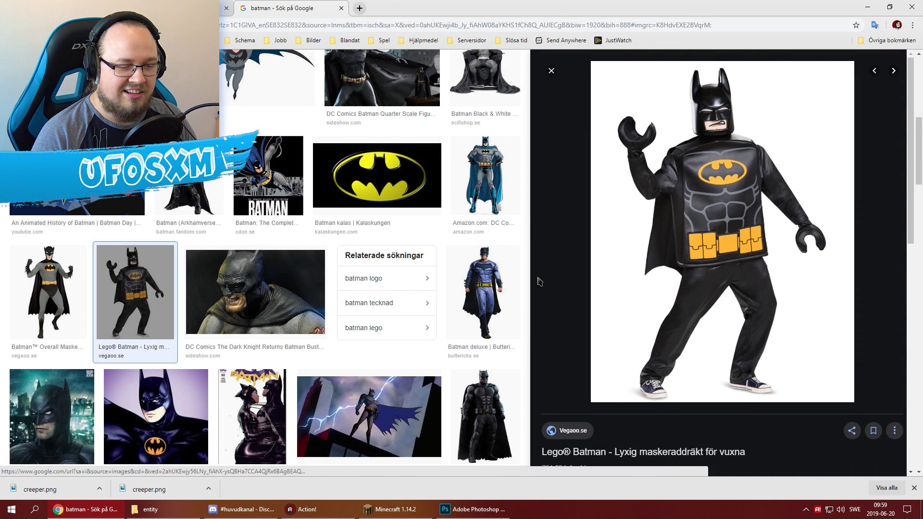
scroll(543, 276, "down", 2)
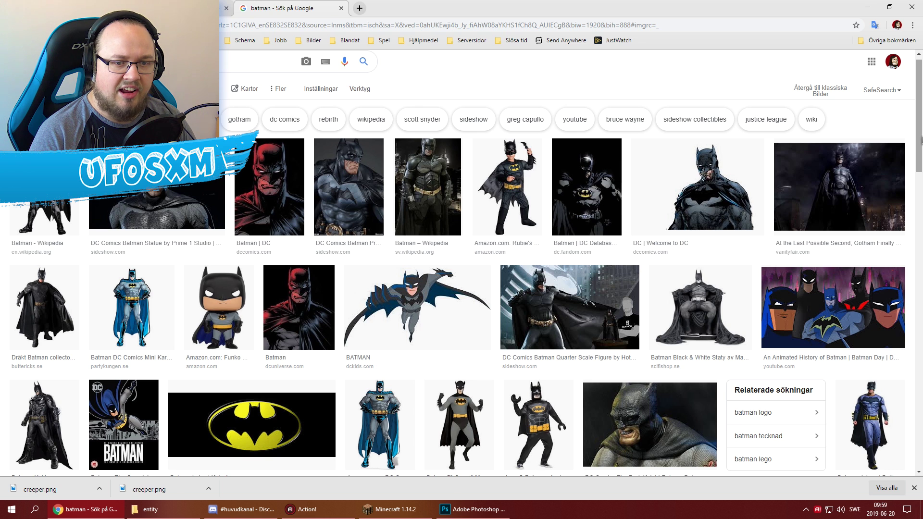
scroll(481, 265, "down", 3)
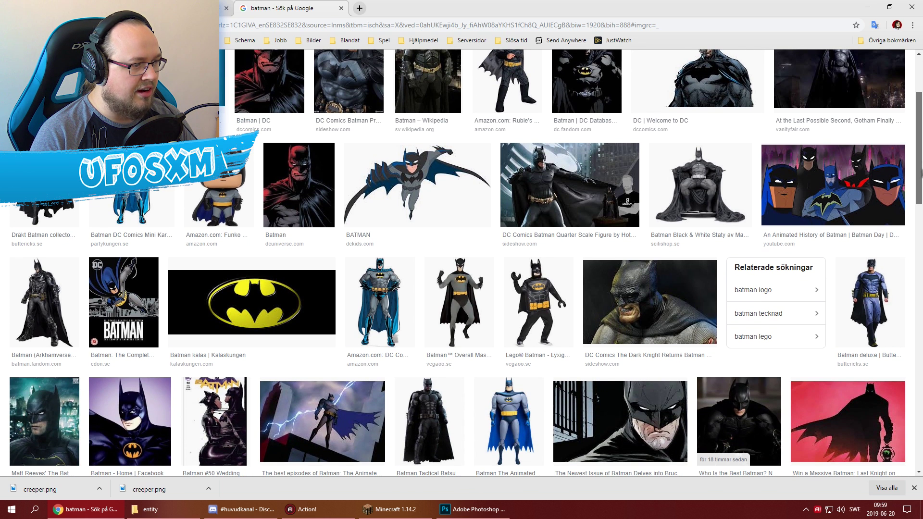
left_click(219, 202)
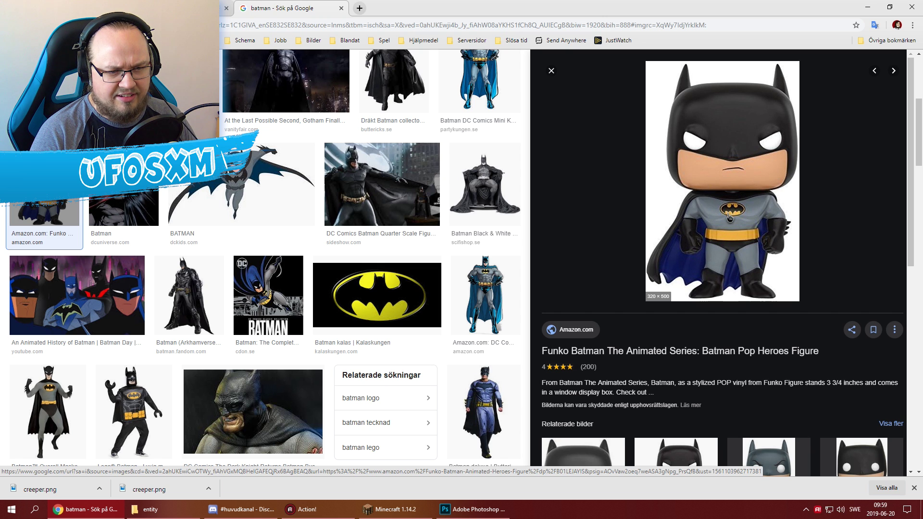
key("ctrl+shift+Tab")
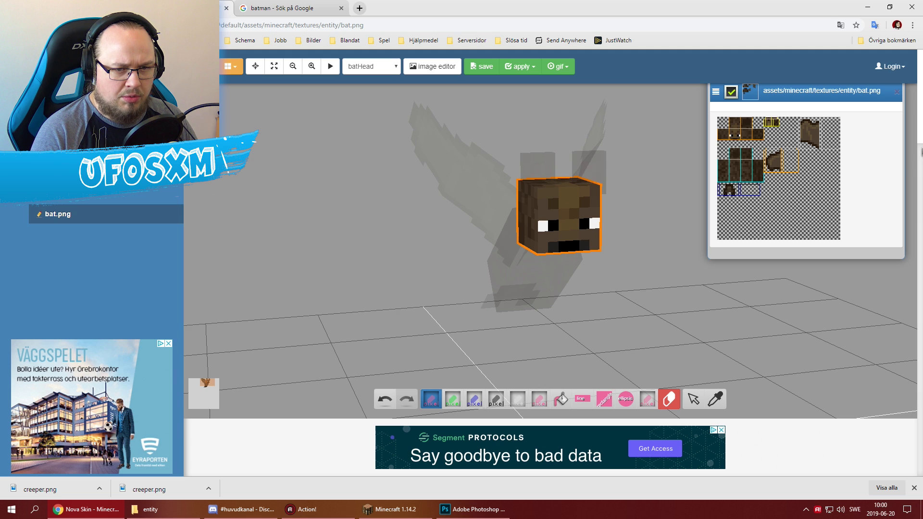
Step: Paint the bat's whole head solid black with the pixel pencil
scroll(921, 152, "up", 2)
left_click(784, 132)
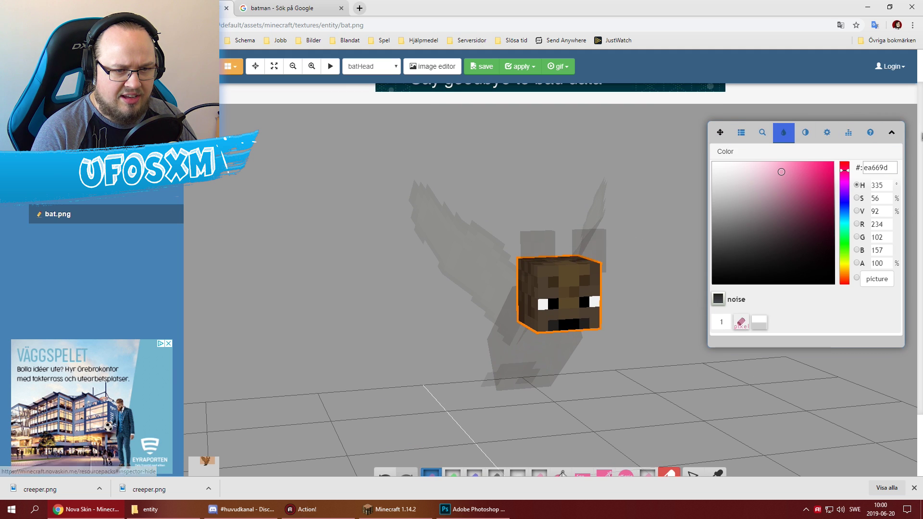
scroll(922, 136, "down", 1)
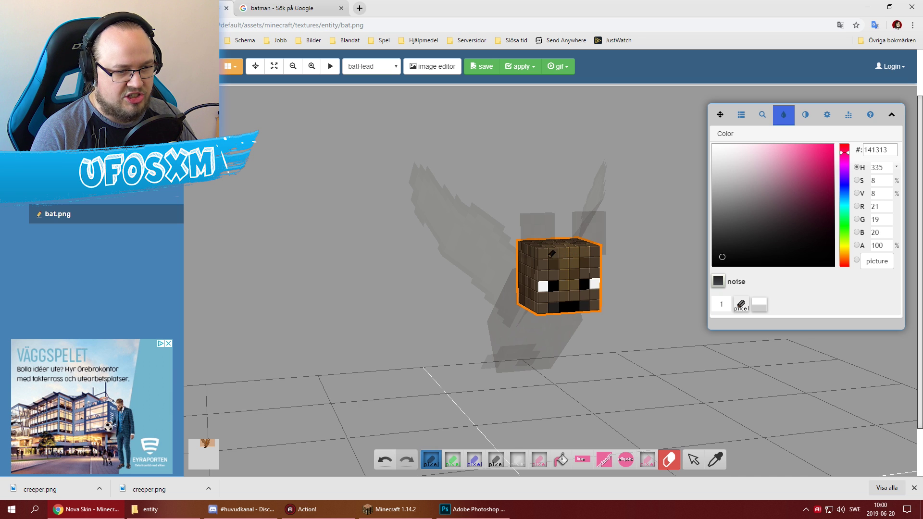
left_click_drag(552, 254, 597, 298)
mouse_move(639, 271)
left_mouse_down()
mouse_move(587, 262)
mouse_move(577, 308)
left_mouse_up()
left_click_drag(457, 269, 379, 236)
mouse_move(530, 301)
left_mouse_down()
mouse_move(589, 243)
mouse_move(489, 212)
left_mouse_up()
mouse_move(529, 252)
left_mouse_down()
mouse_move(578, 298)
mouse_move(675, 287)
left_mouse_up()
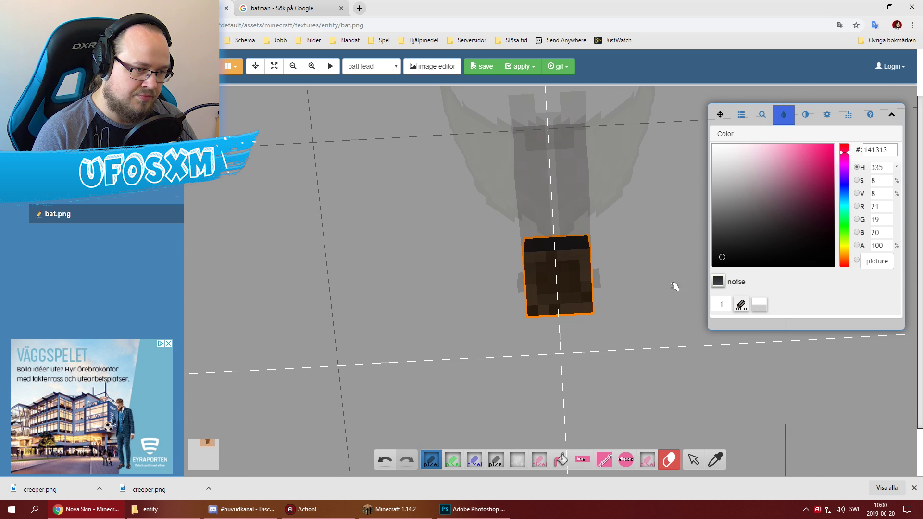
mouse_move(580, 274)
left_mouse_down()
mouse_move(532, 313)
mouse_move(691, 325)
left_mouse_up()
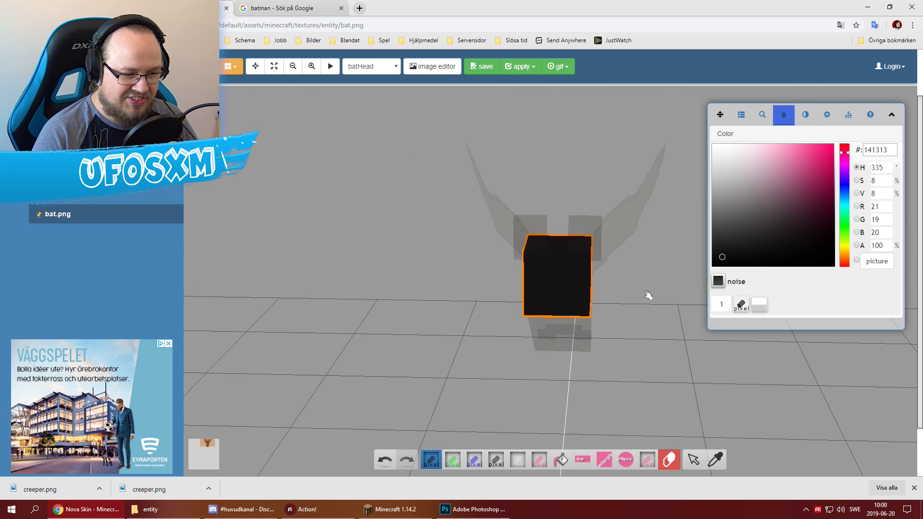
mouse_move(648, 296)
left_mouse_down()
mouse_move(659, 284)
mouse_move(639, 278)
mouse_move(706, 235)
left_mouse_up()
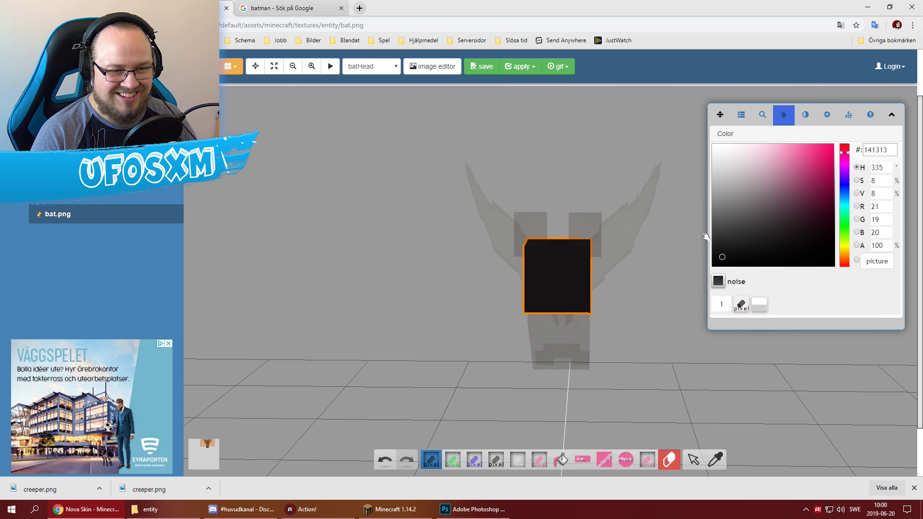
Step: Shift the paint hue toward orange and copy the skin colour's hex code
left_click(845, 256)
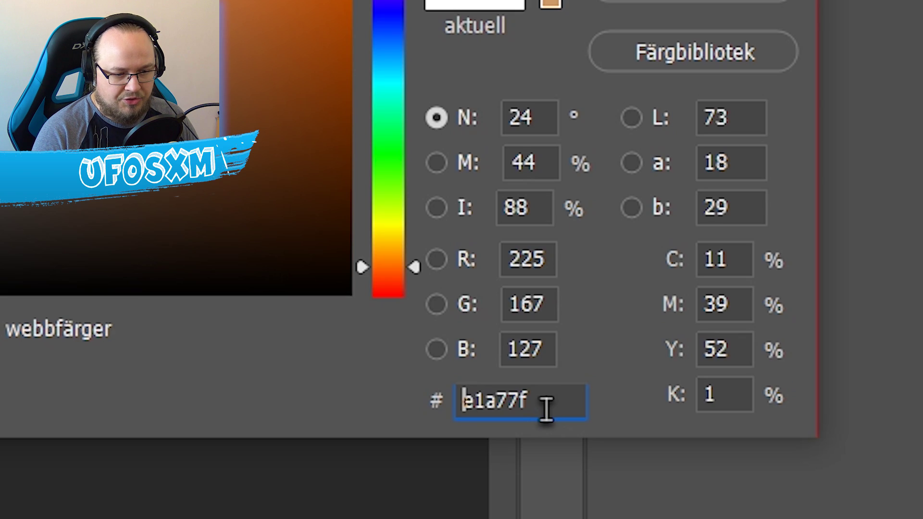
double_click(738, 391)
key("ctrl+c")
key("alt+Tab")
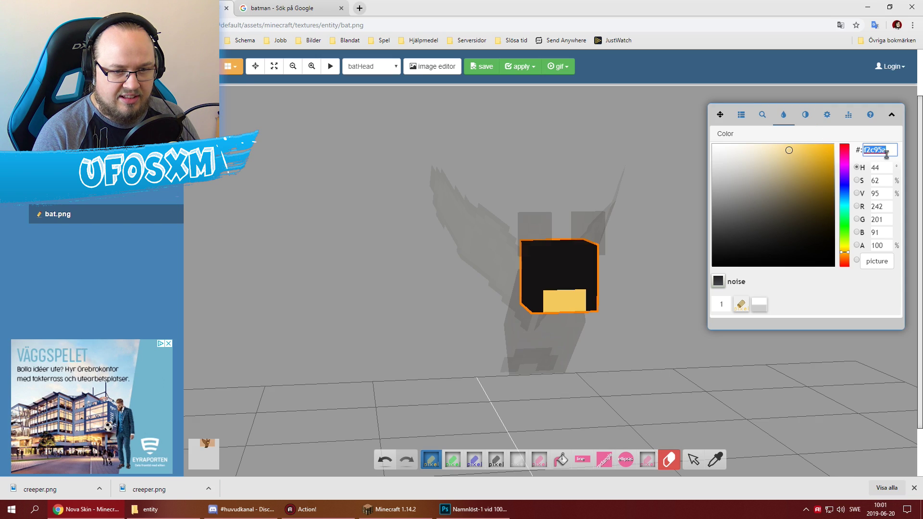
Step: Paint the lower face in skin tone e1a77f and add white eyes, checking the Batman reference
key("ctrl+v")
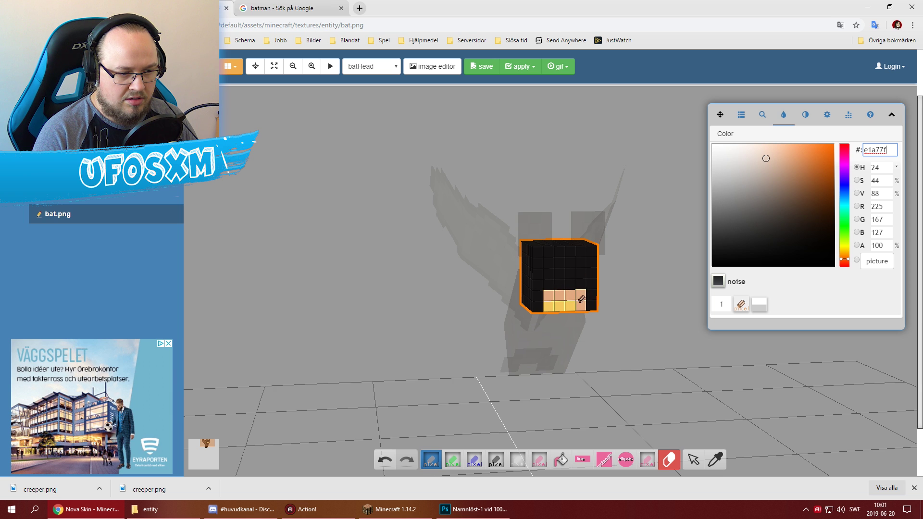
mouse_move(656, 301)
left_mouse_down()
mouse_move(630, 291)
mouse_move(643, 295)
left_mouse_up()
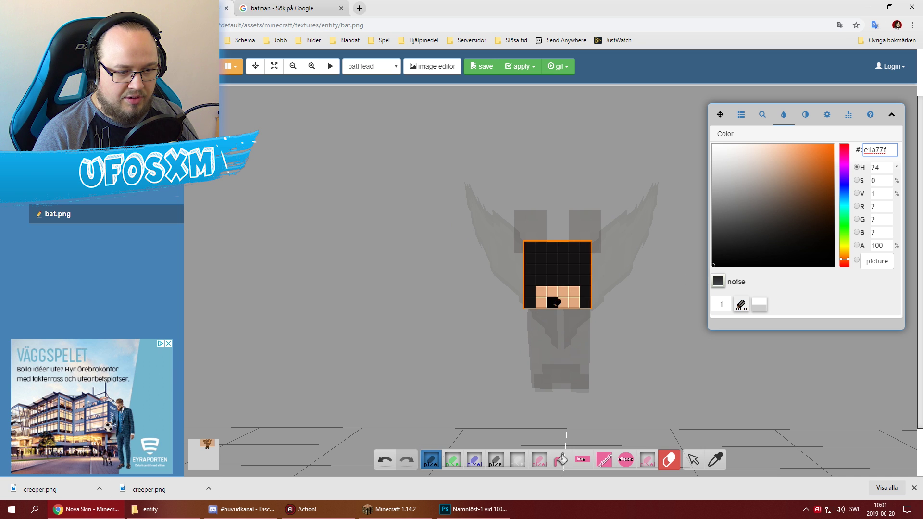
left_click_drag(674, 329, 647, 331)
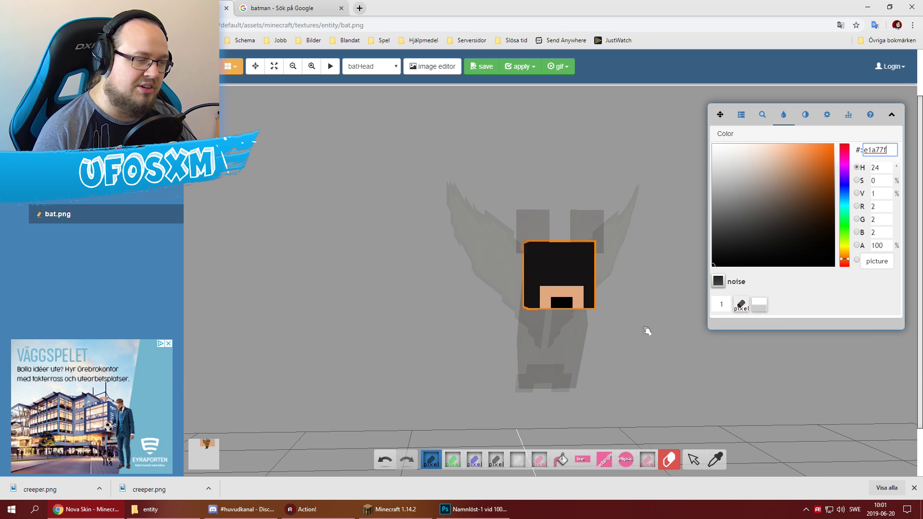
left_click(282, 5)
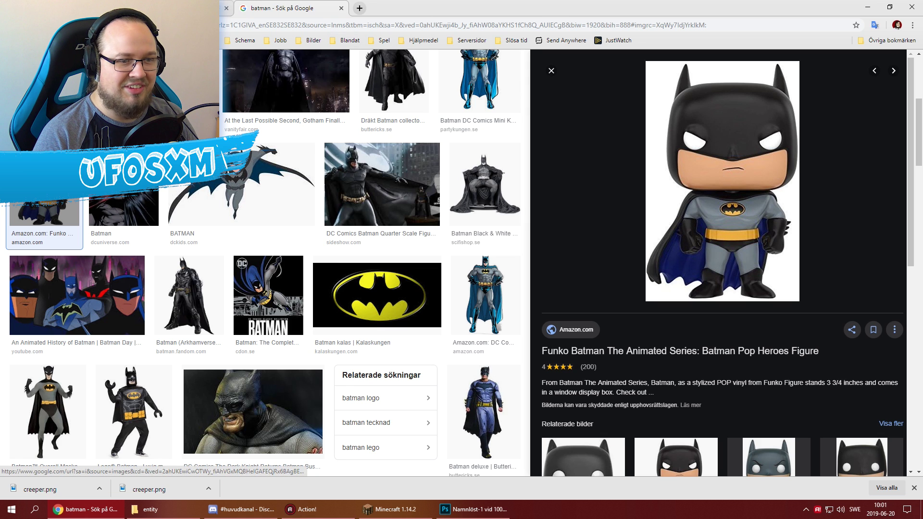
left_click(193, 7)
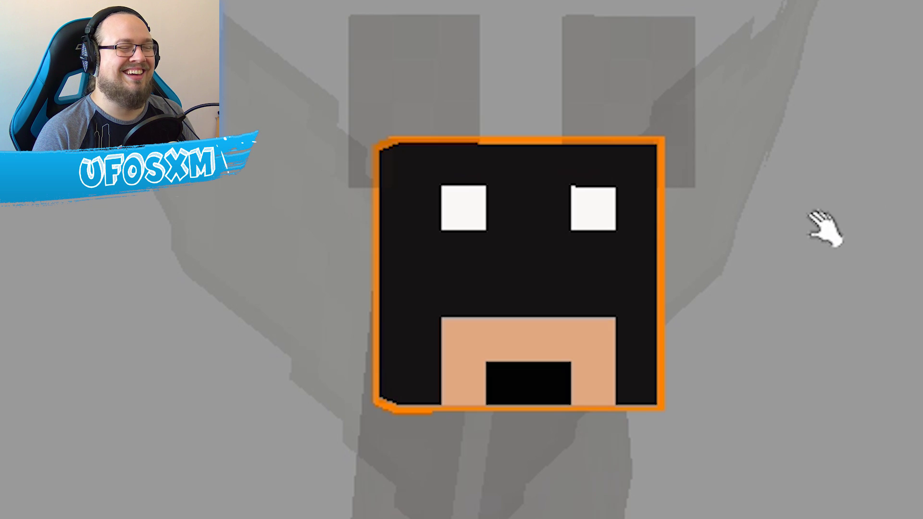
left_click(579, 269)
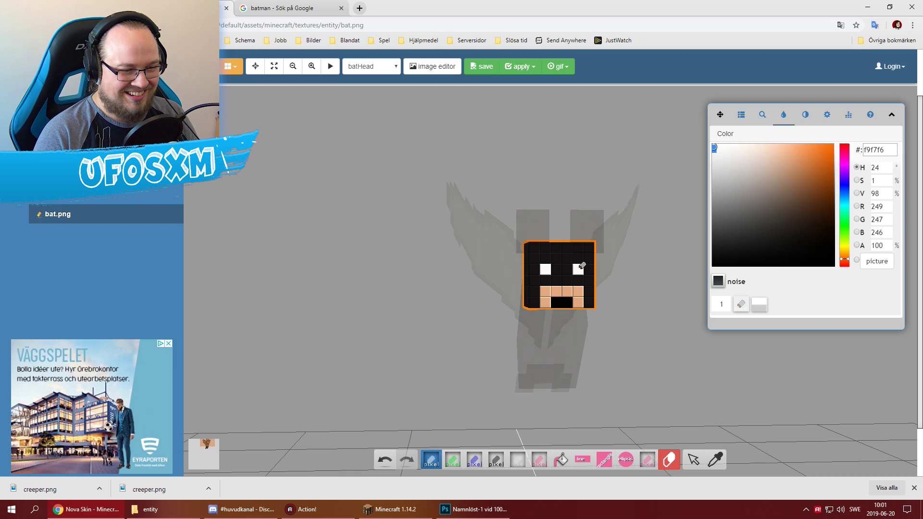
mouse_move(634, 280)
left_mouse_down()
mouse_move(614, 284)
mouse_move(641, 287)
left_mouse_up()
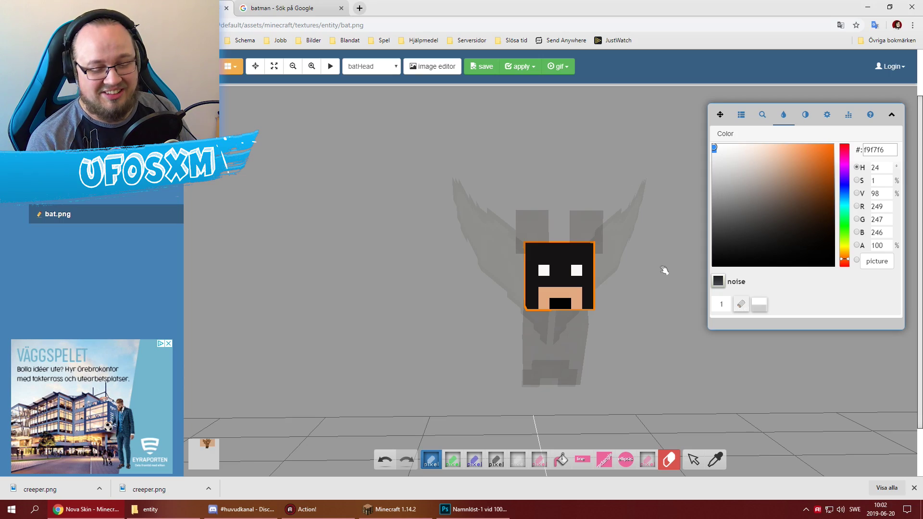
left_click_drag(665, 270, 665, 275)
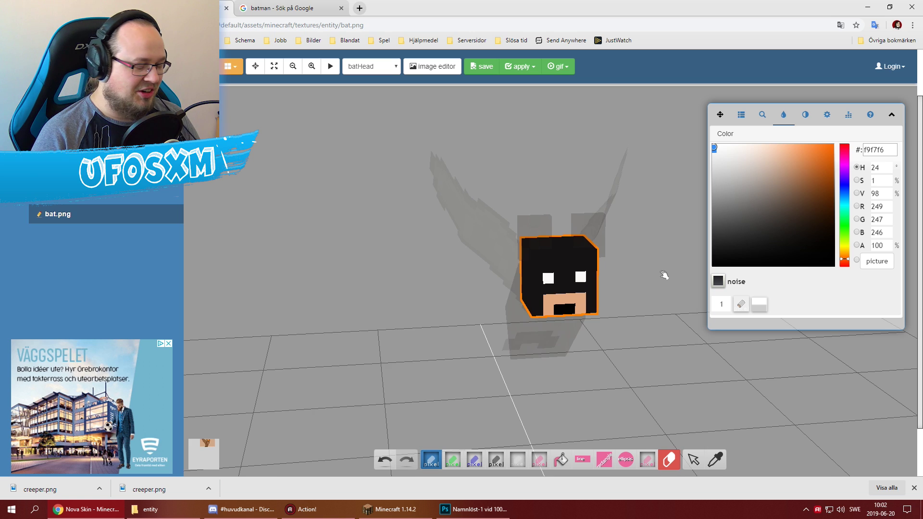
Step: Deselect the head and orbit the whole bat to inspect its Batman face
left_click(638, 273)
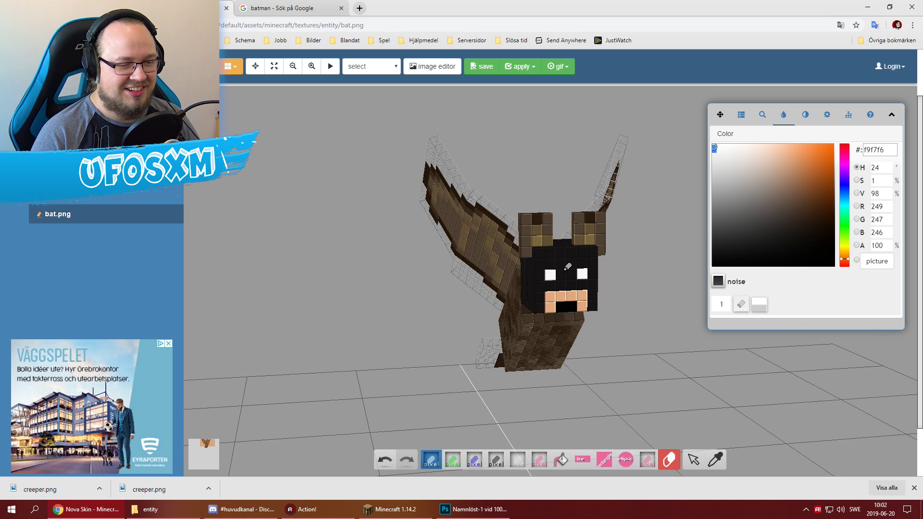
mouse_move(639, 272)
left_mouse_down()
mouse_move(655, 274)
mouse_move(622, 246)
left_mouse_up()
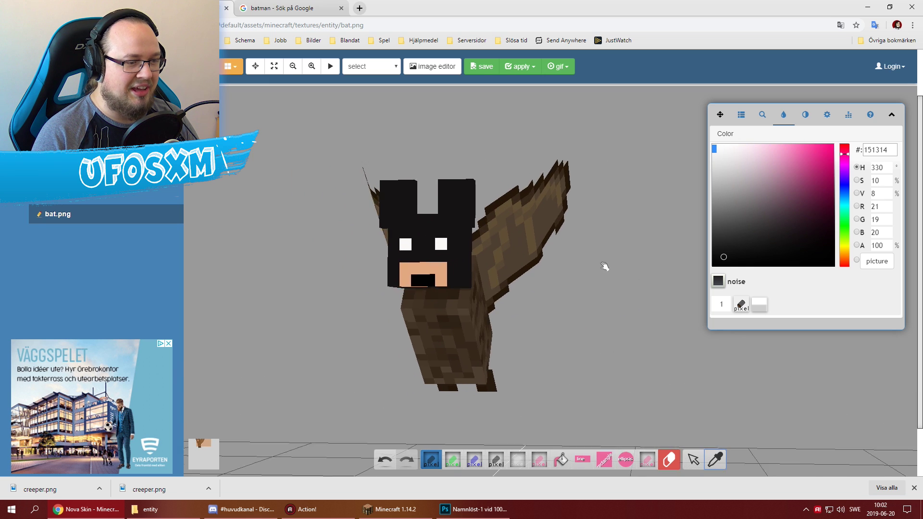
left_click_drag(600, 255, 609, 252)
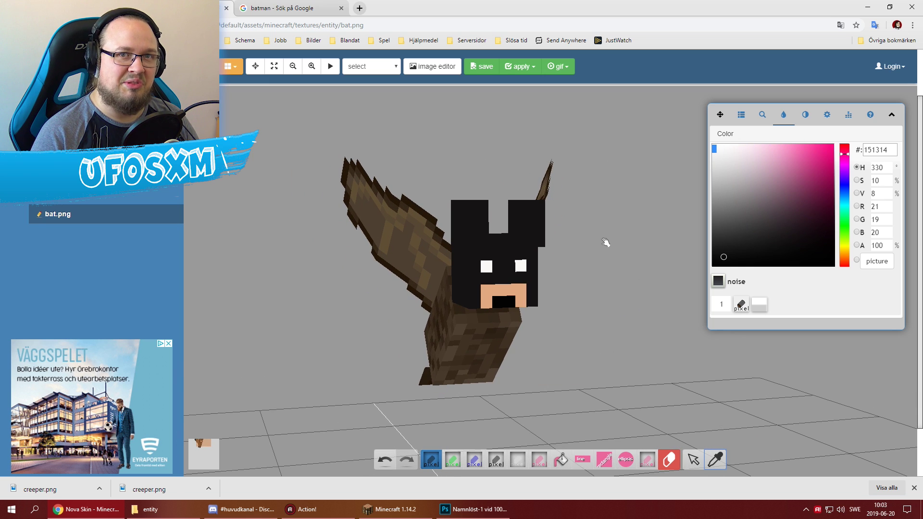
left_click_drag(600, 242, 579, 249)
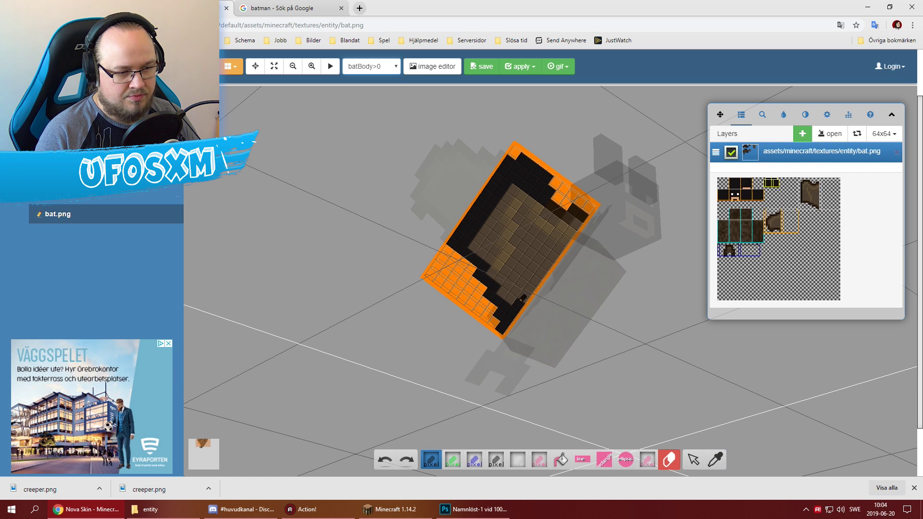
Step: Darken the wing's edge, then select the bat's body and view it from above
mouse_move(524, 298)
left_mouse_down()
mouse_move(565, 216)
mouse_move(473, 248)
mouse_move(547, 167)
mouse_move(503, 124)
left_mouse_up()
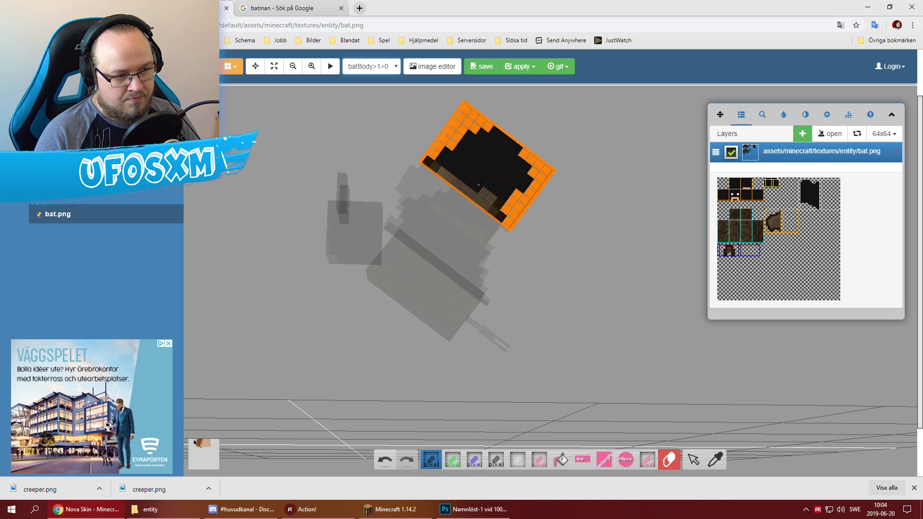
mouse_move(377, 138)
left_mouse_down()
mouse_move(611, 189)
mouse_move(567, 197)
left_mouse_up()
left_click(539, 308)
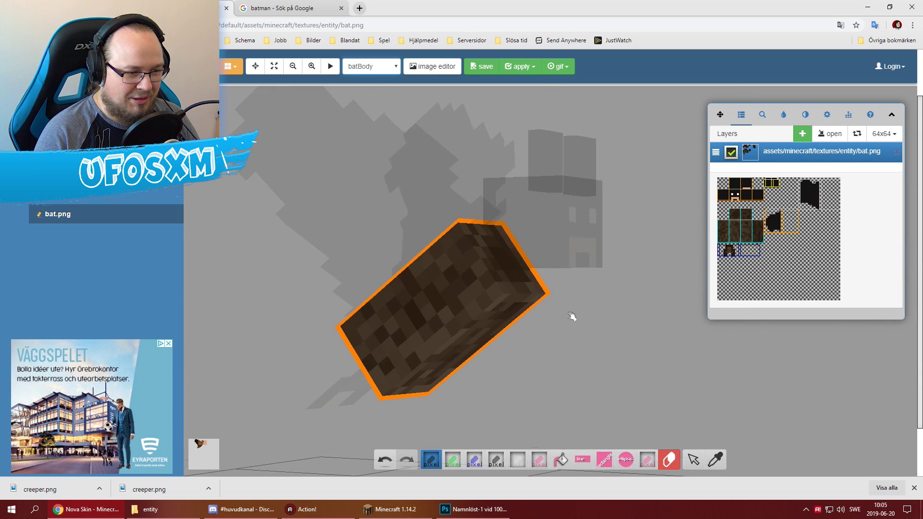
mouse_move(555, 324)
left_mouse_down()
mouse_move(610, 275)
mouse_move(586, 289)
mouse_move(430, 224)
left_mouse_up()
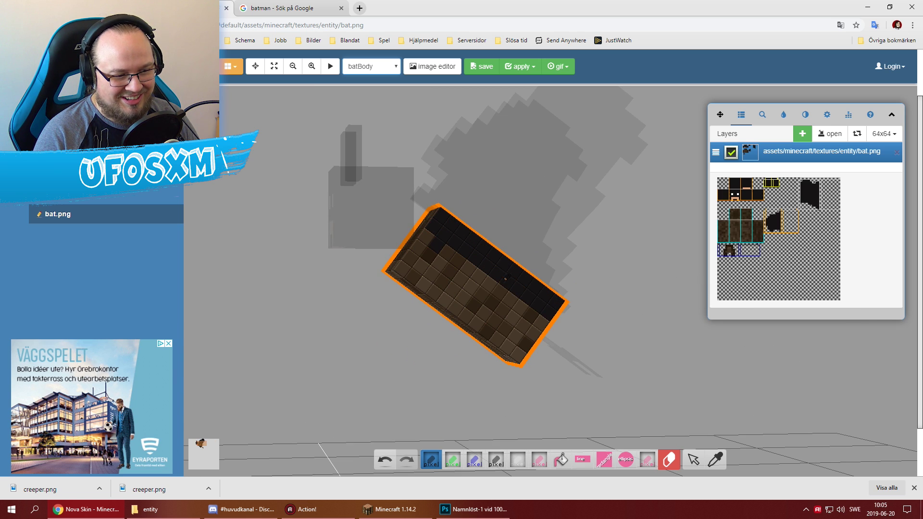
Step: Fill the bat's body with dark 110f10 rectangles, undoing two stray strokes
left_click(604, 459)
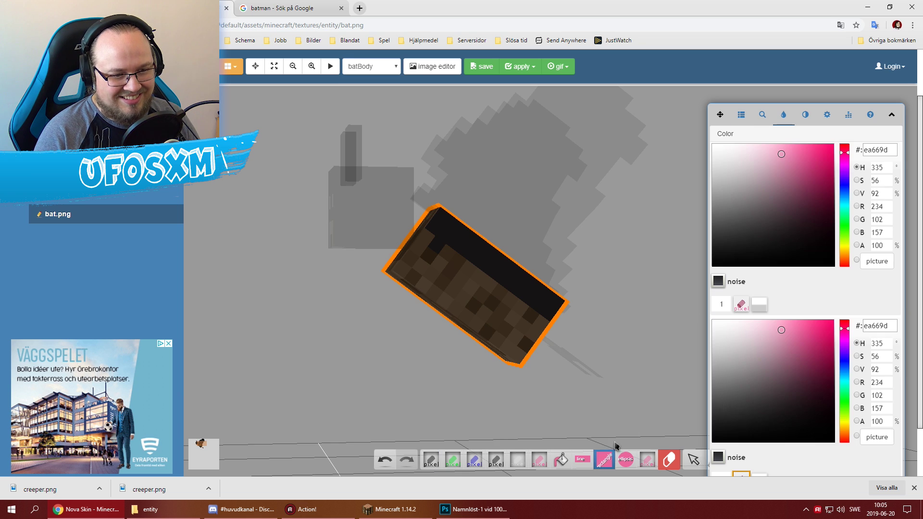
double_click(870, 328)
type("110f10")
mouse_move(423, 241)
left_mouse_down()
mouse_move(494, 309)
mouse_move(489, 381)
left_mouse_up()
mouse_move(510, 216)
left_mouse_down()
mouse_move(449, 289)
mouse_move(572, 252)
mouse_move(430, 367)
mouse_move(367, 284)
mouse_move(536, 340)
mouse_move(481, 290)
mouse_move(552, 323)
mouse_move(604, 146)
mouse_move(454, 313)
left_mouse_up()
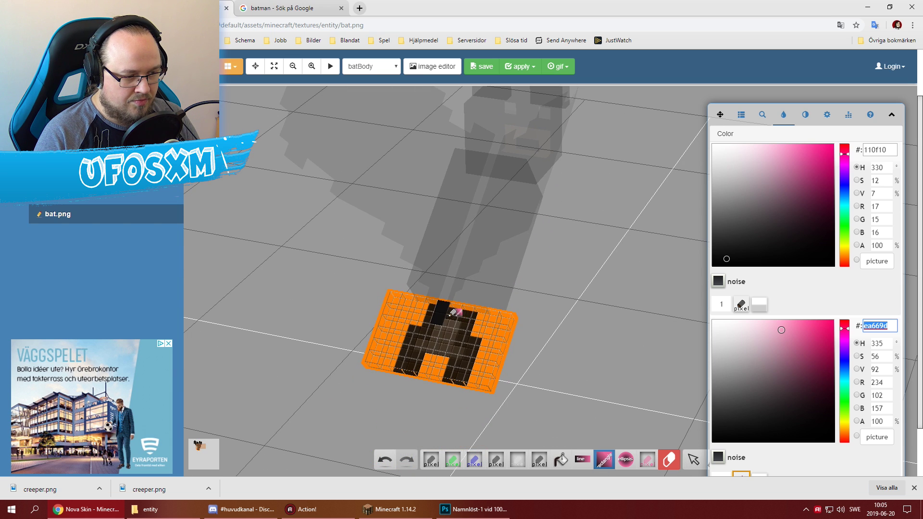
left_click(385, 461)
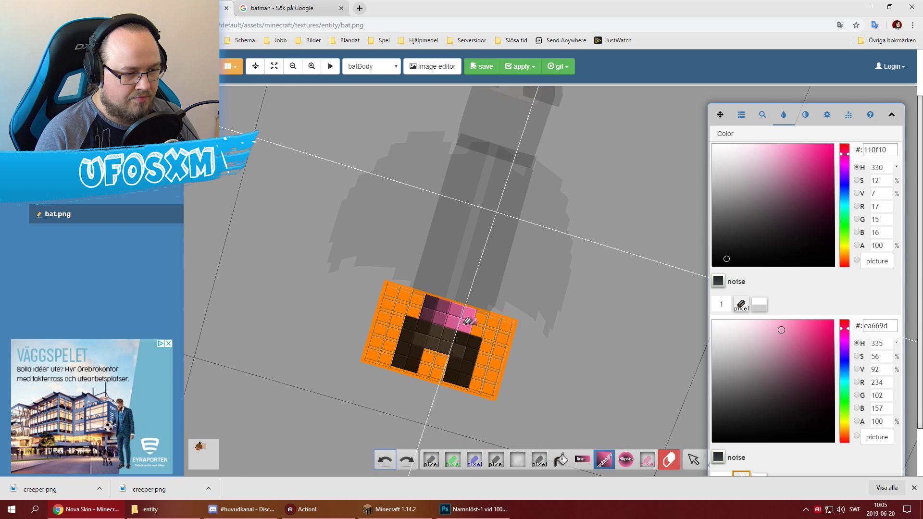
left_click(385, 461)
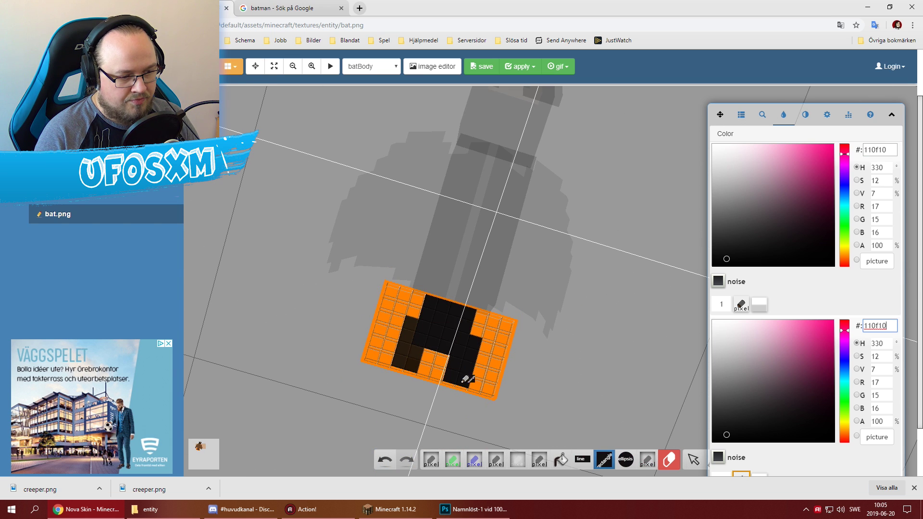
mouse_move(367, 317)
left_mouse_down()
mouse_move(268, 313)
mouse_move(367, 316)
mouse_move(455, 300)
mouse_move(435, 274)
mouse_move(373, 289)
left_mouse_up()
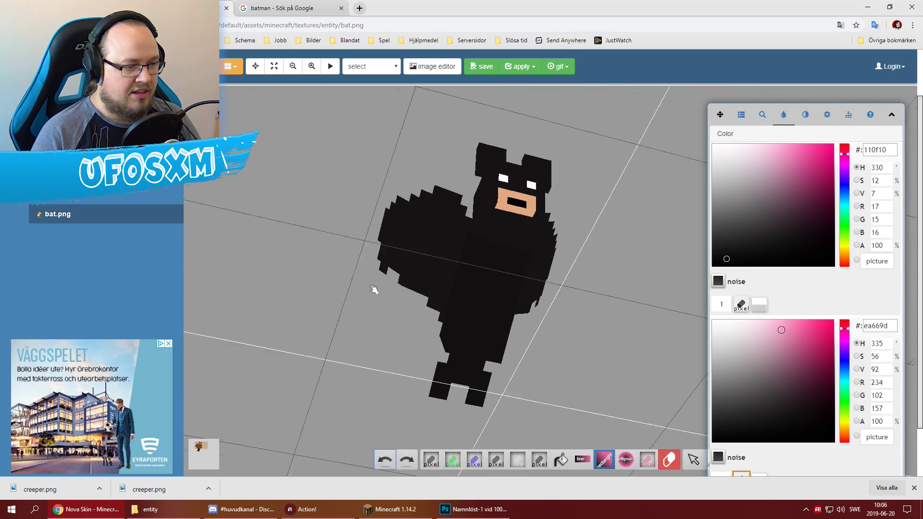
left_click(244, 12)
mouse_move(723, 181)
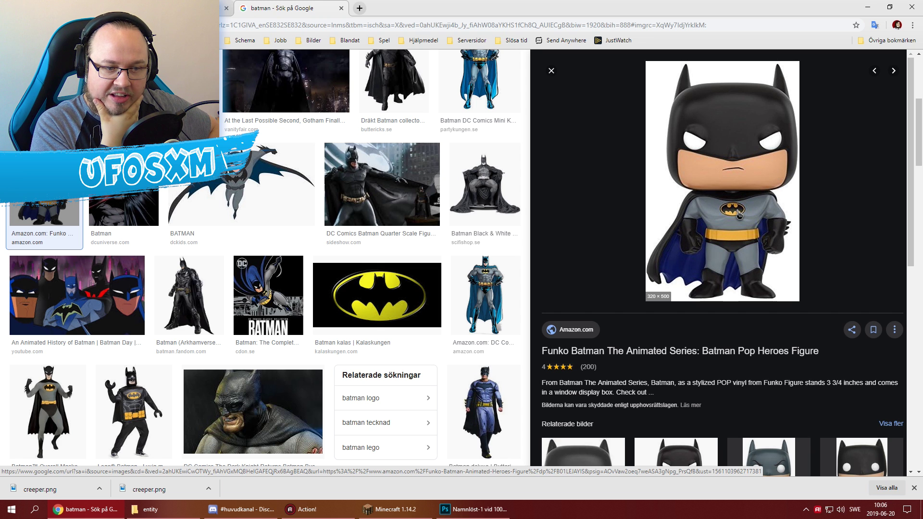
Step: Eyedrop the Batman figure's grey suit colour from the reference in the image editor
key("alt+Tab")
left_click(6, 271)
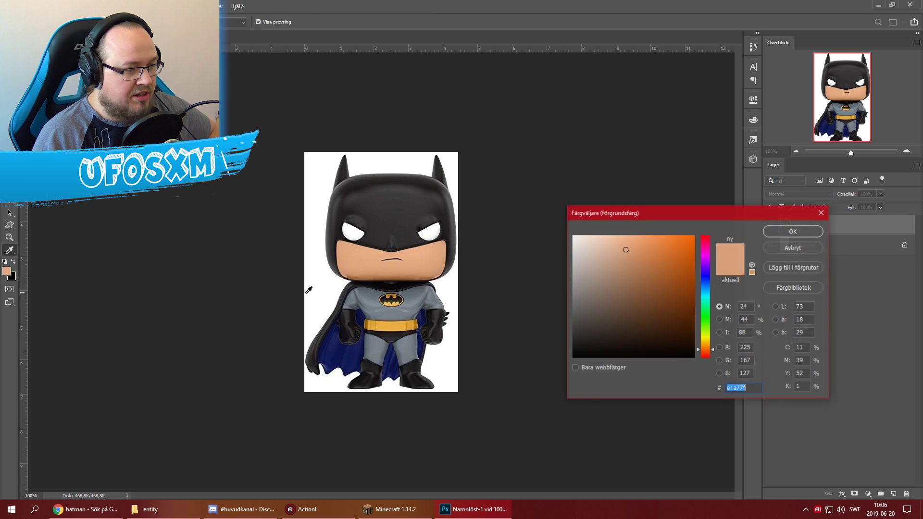
left_click(383, 305)
Step: Paint black across the top of the isolated bat body with the pixel pencil
key("alt+Tab")
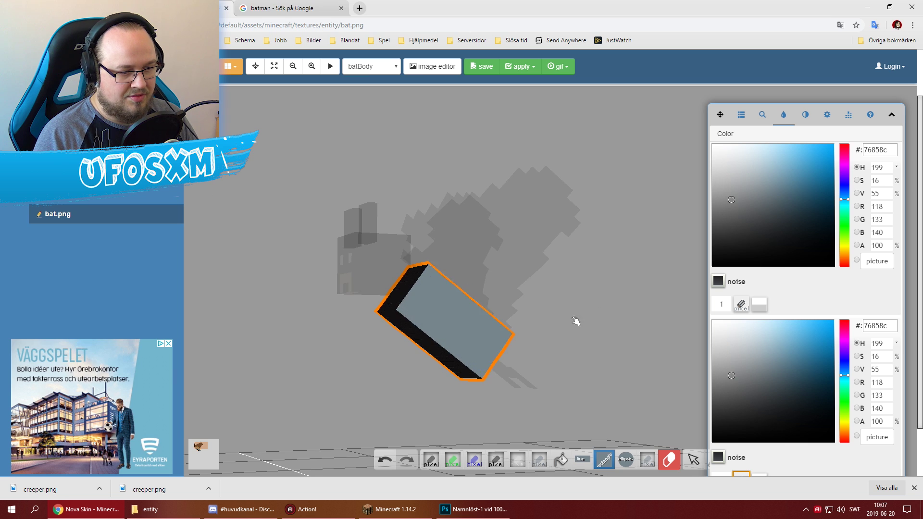
mouse_move(577, 319)
left_mouse_down()
mouse_move(630, 353)
mouse_move(474, 314)
mouse_move(520, 307)
left_mouse_up()
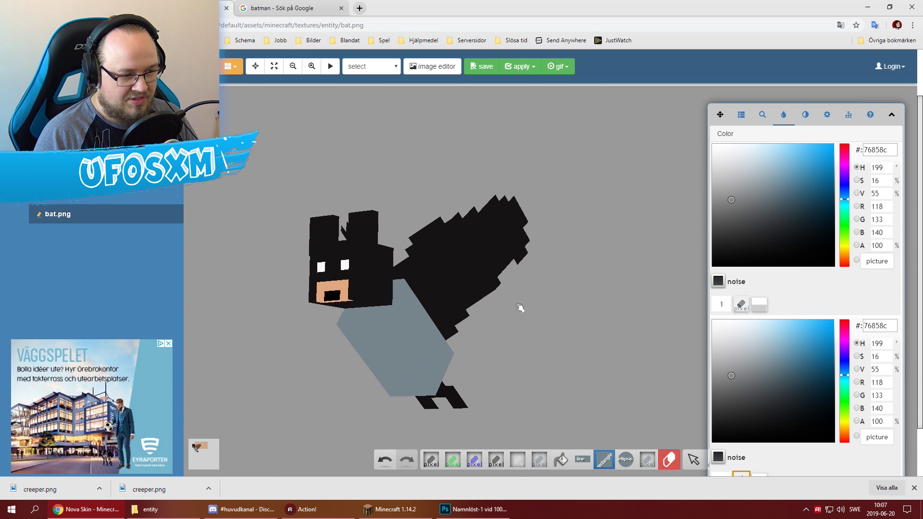
left_click(278, 7)
left_click_drag(513, 323, 617, 317)
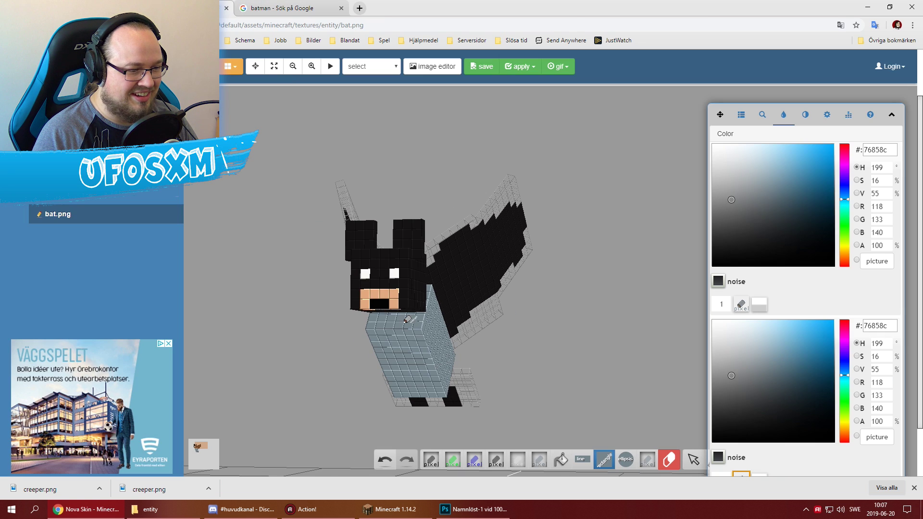
left_click(431, 461)
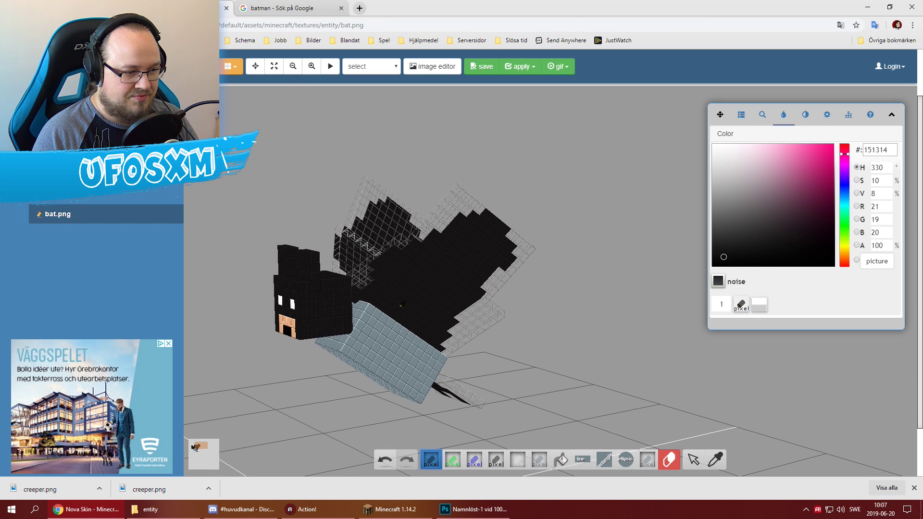
double_click(375, 334)
left_click_drag(368, 320, 421, 330)
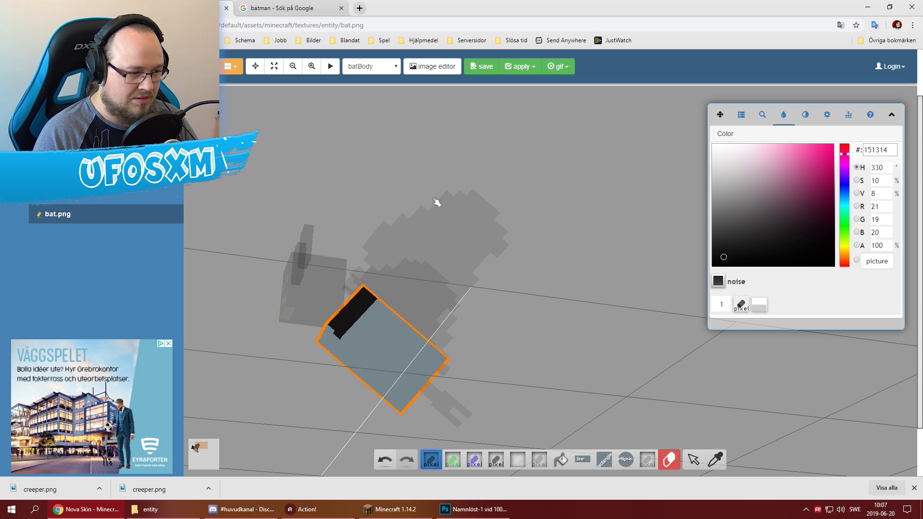
mouse_move(500, 305)
left_mouse_down()
mouse_move(544, 289)
mouse_move(549, 270)
mouse_move(494, 324)
left_mouse_up()
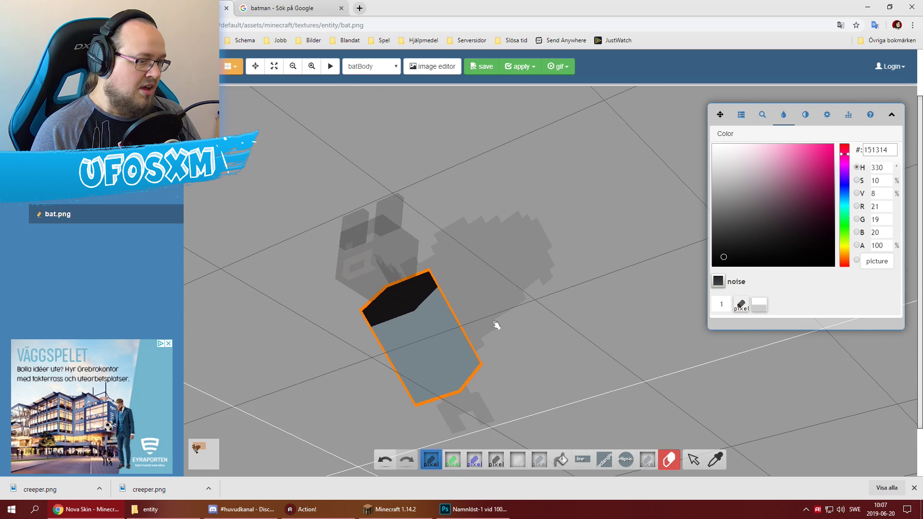
double_click(601, 346)
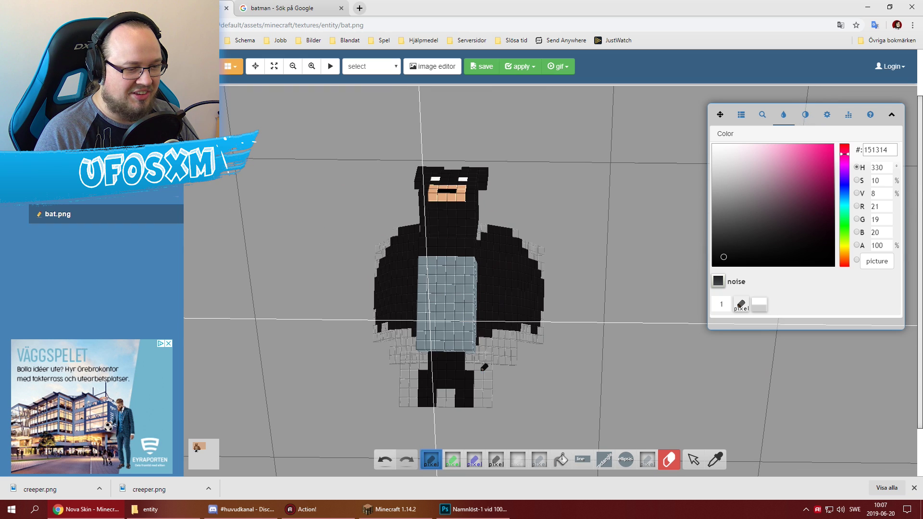
Step: Sample the body's grey-blue and the bat's black from the model with the eyedropper
left_click(715, 459)
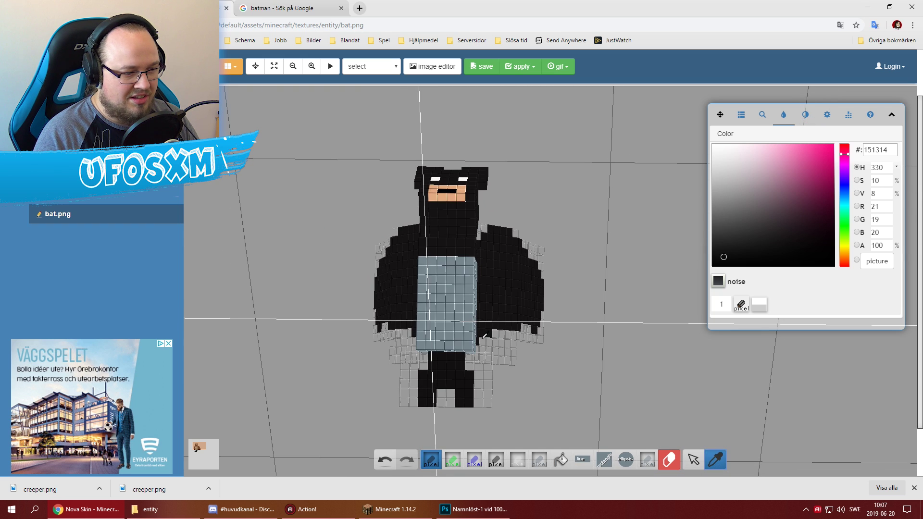
left_click(447, 319)
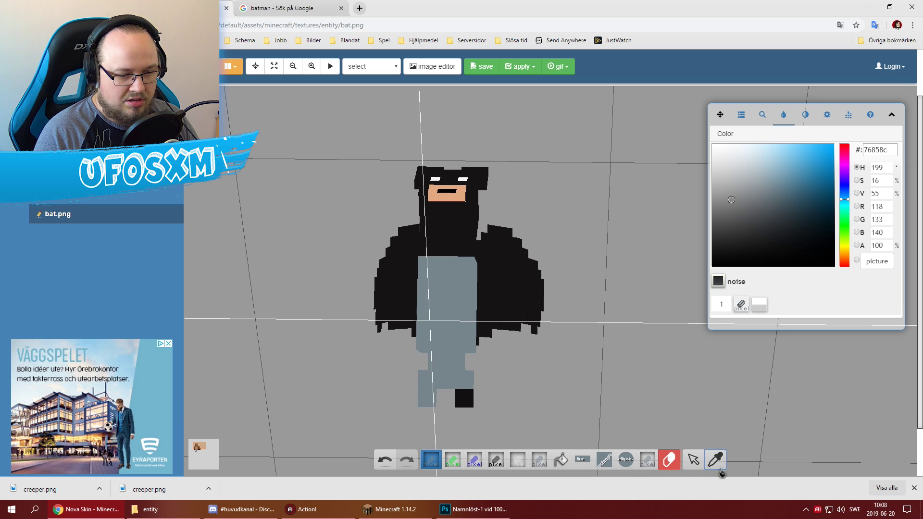
left_click(492, 275)
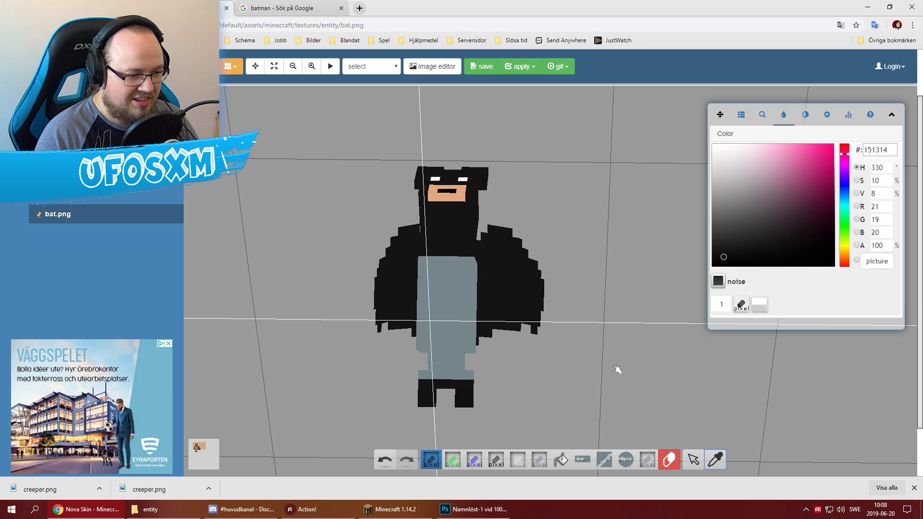
mouse_move(555, 370)
left_mouse_down()
mouse_move(525, 377)
mouse_move(557, 373)
mouse_move(567, 356)
left_mouse_up()
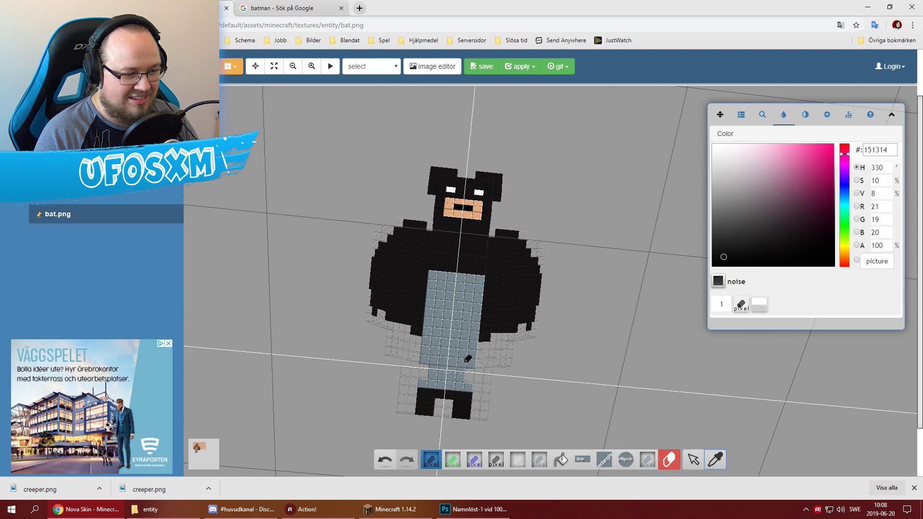
mouse_move(596, 380)
left_mouse_down()
mouse_move(604, 365)
mouse_move(502, 310)
mouse_move(604, 315)
mouse_move(564, 325)
mouse_move(616, 295)
mouse_move(579, 305)
left_mouse_up()
Step: Compare with the Batman reference and orbit the whole bat to a front view
left_click(310, 5)
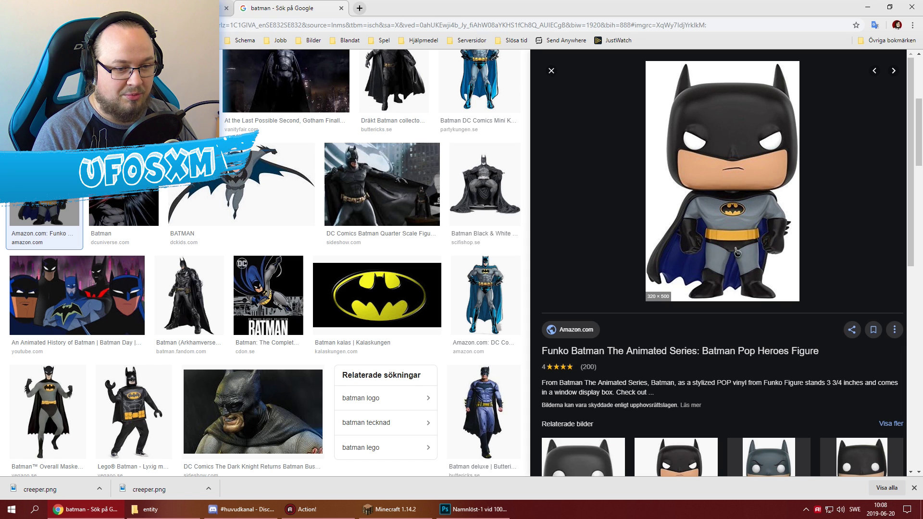
key("ctrl+shift+Tab")
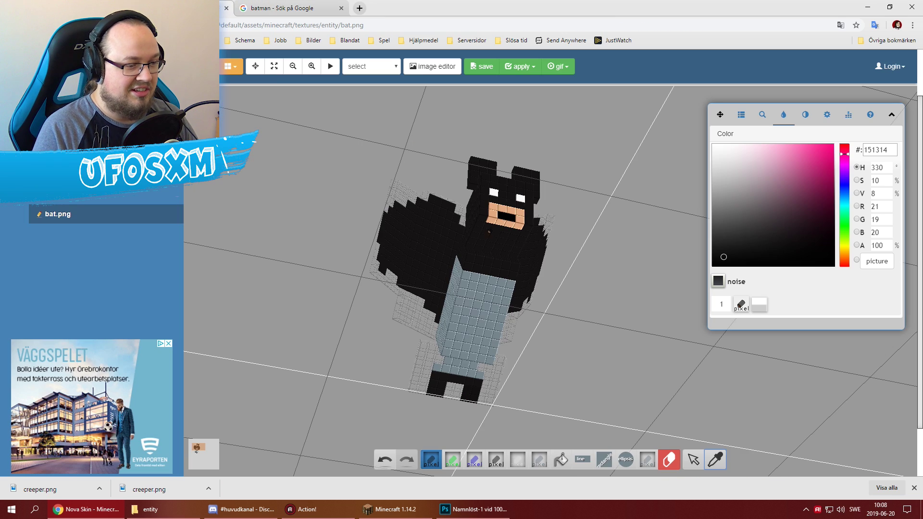
mouse_move(586, 335)
left_mouse_down()
mouse_move(532, 309)
mouse_move(548, 319)
mouse_move(500, 327)
left_mouse_up()
left_click(598, 329)
mouse_move(564, 327)
left_mouse_down()
mouse_move(576, 315)
mouse_move(571, 297)
mouse_move(452, 328)
left_mouse_up()
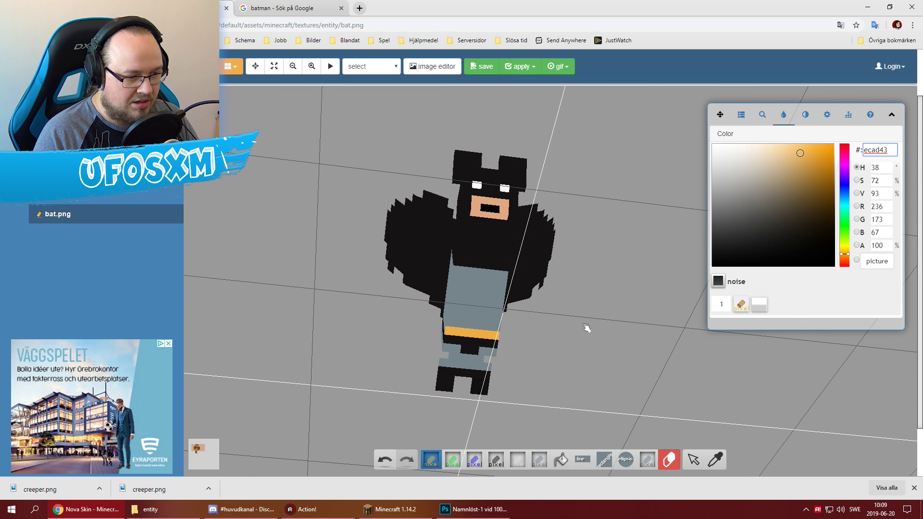
left_click_drag(588, 326, 460, 328)
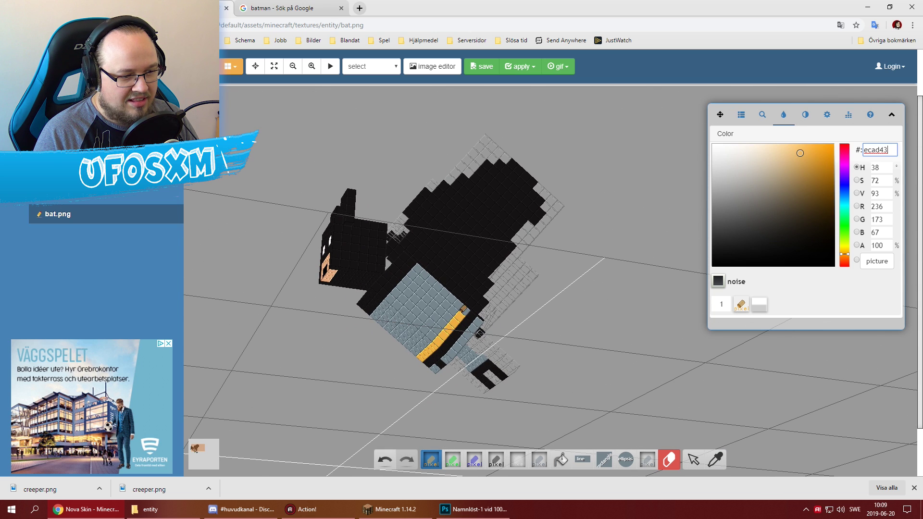
Step: Isolate the bat's body and zoom face-on to its front, rechecking the reference
left_click(438, 307)
mouse_move(557, 288)
left_mouse_down()
mouse_move(540, 316)
mouse_move(473, 281)
mouse_move(403, 309)
left_mouse_up()
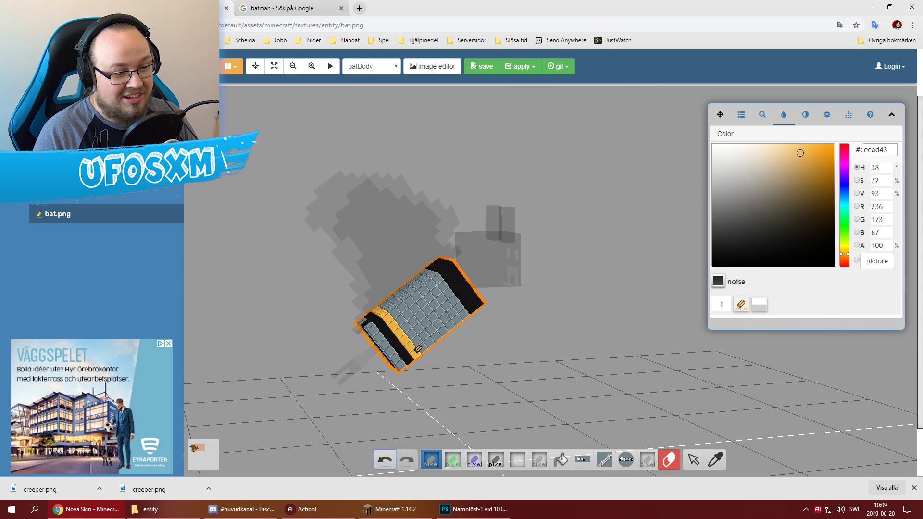
left_click_drag(463, 347, 416, 323)
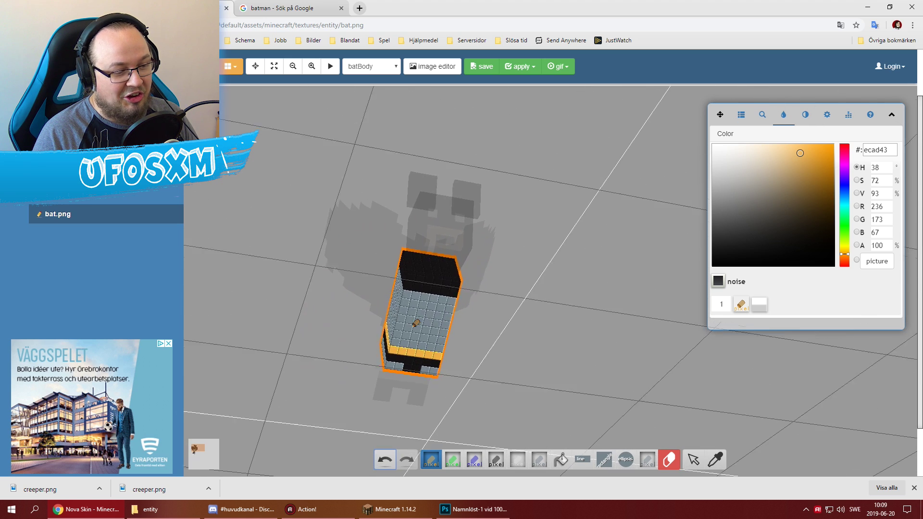
double_click(412, 248)
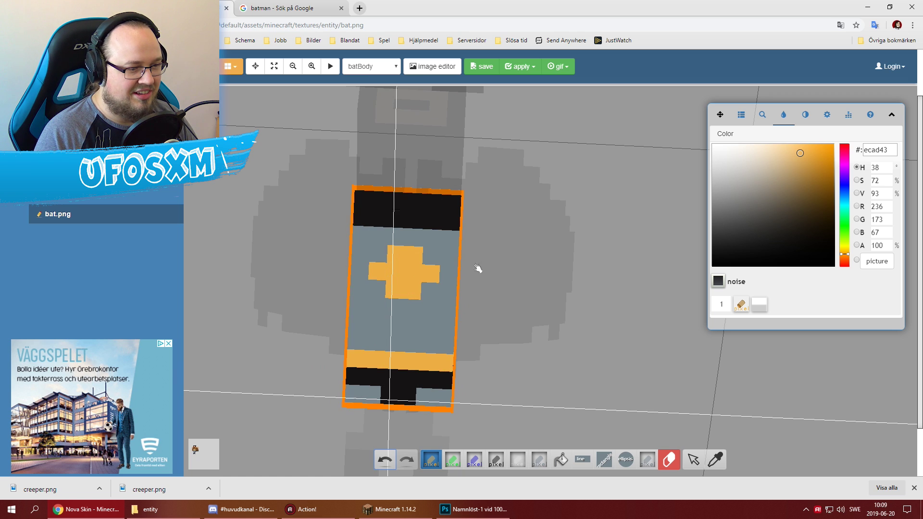
left_click(237, 6)
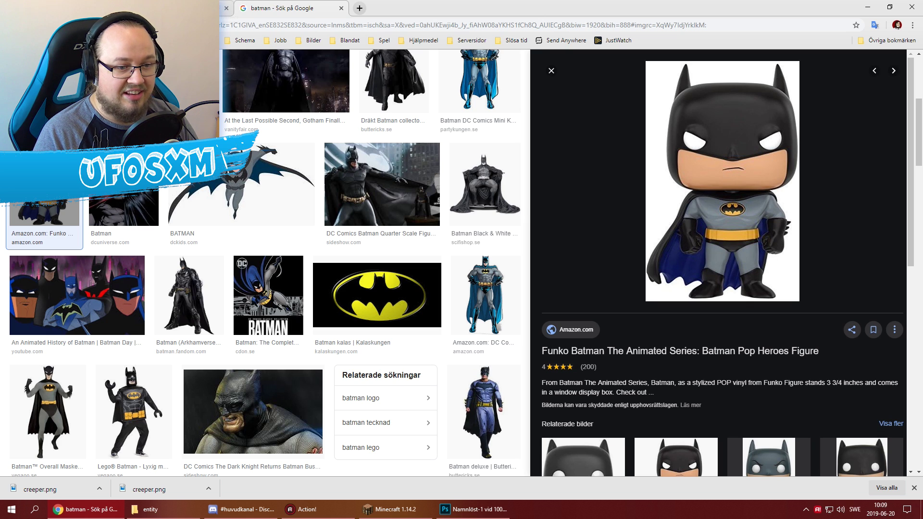
left_click(192, 7)
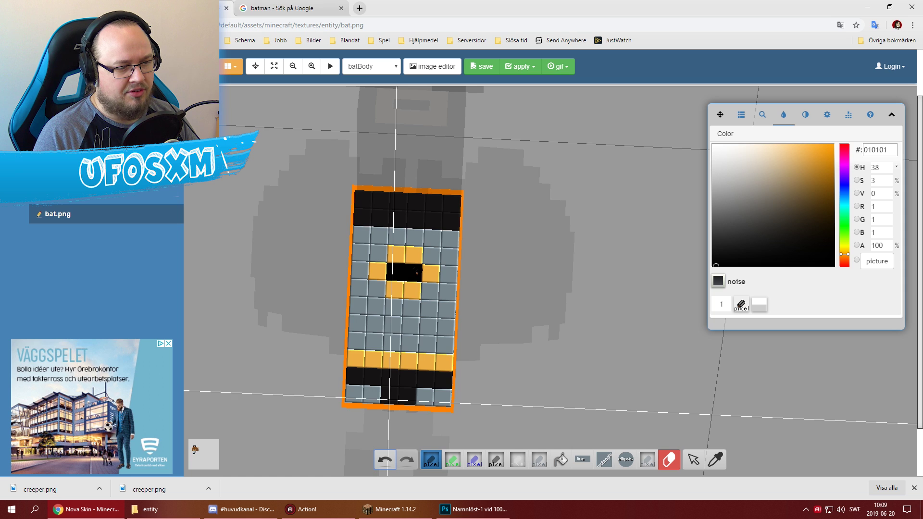
mouse_move(603, 244)
left_mouse_down()
mouse_move(615, 274)
mouse_move(510, 294)
mouse_move(547, 295)
mouse_move(561, 318)
left_mouse_up()
Step: Save the Batman bat texture from the download options, then put a Bat Spawn Egg in Minecraft's hotbar
key("2")
left_click(553, 299)
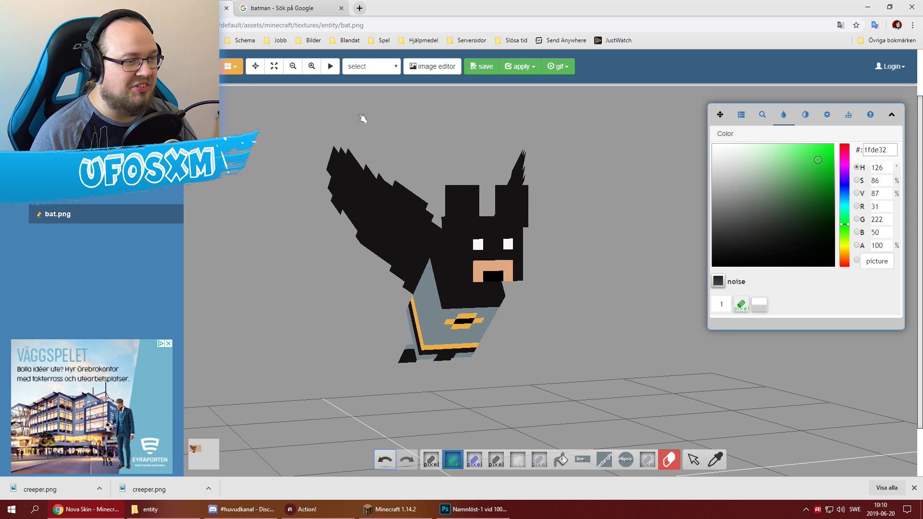
left_click(475, 73)
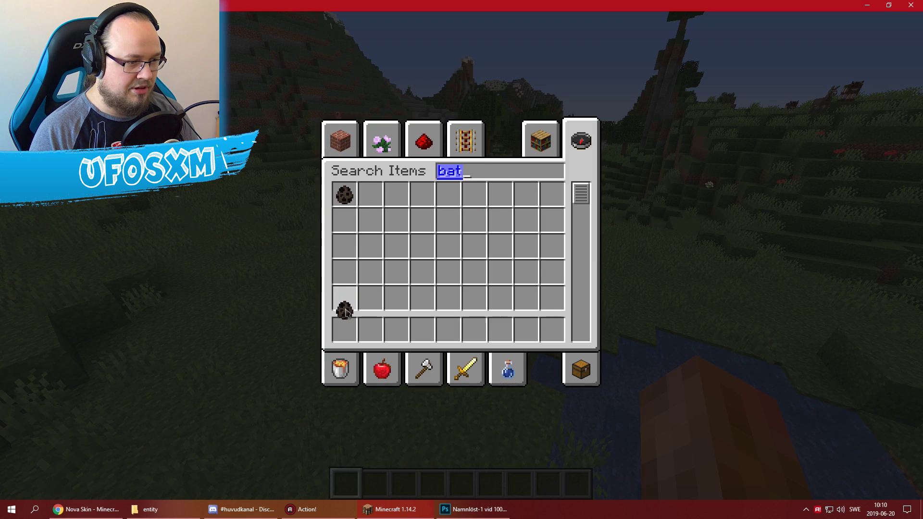
left_click(344, 330)
key("Escape")
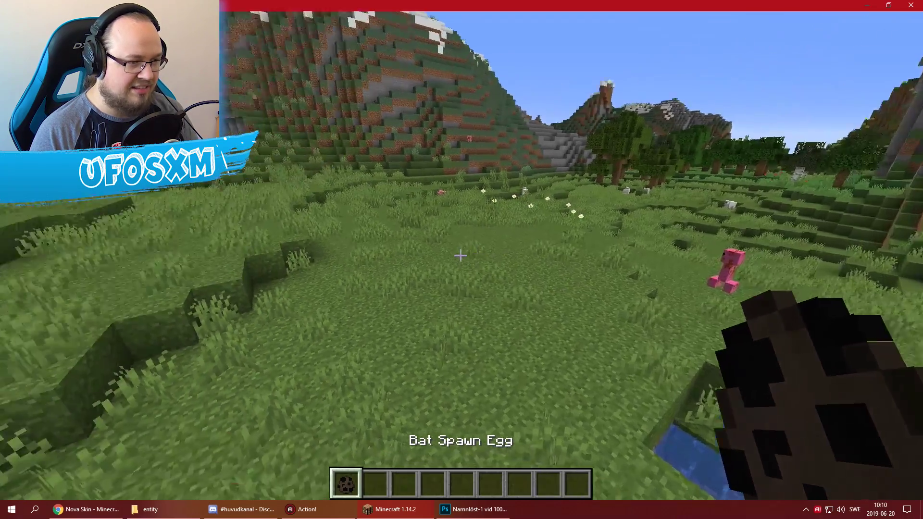
Step: Add a lead to the second hotbar slot and spawn a bat to test the texture
type("le")
type("lead")
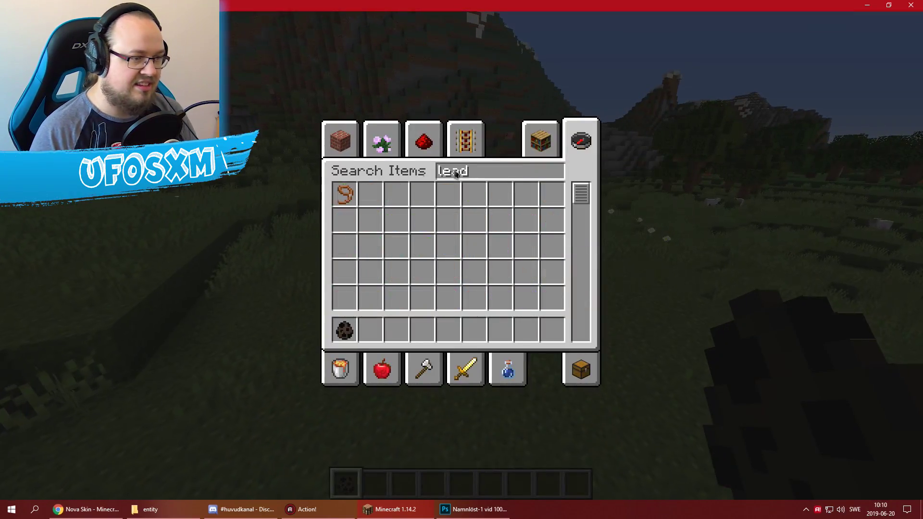
left_click(344, 193)
left_click(370, 330)
key("Escape")
right_click(460, 255)
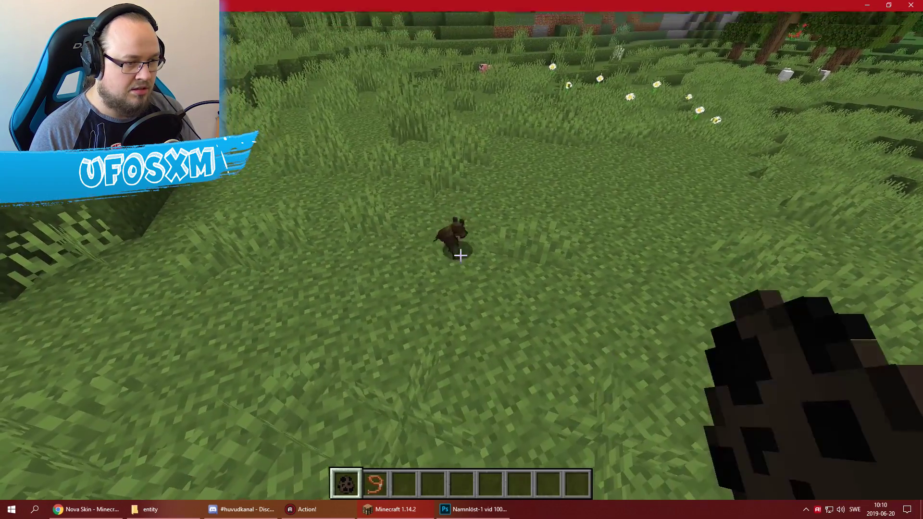
key("2")
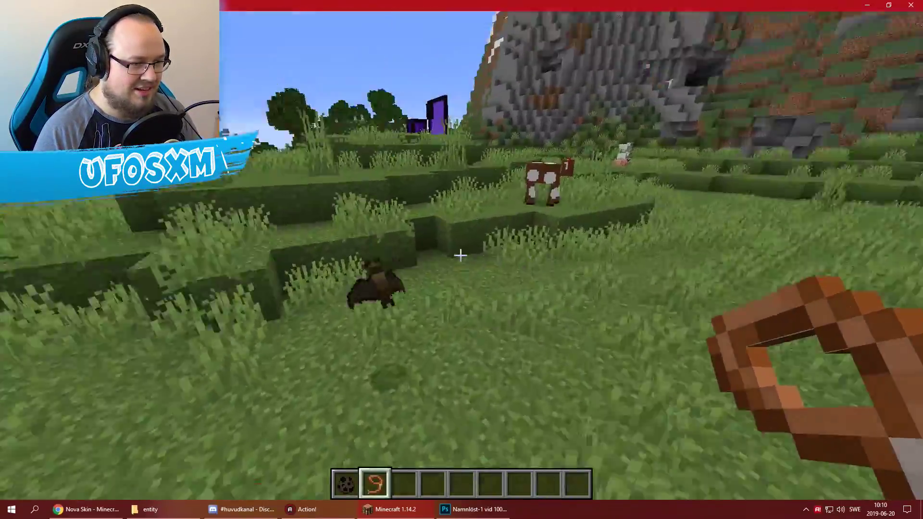
Step: Get a barrier block by chat command and place barrier blocks around the bat
key("t")
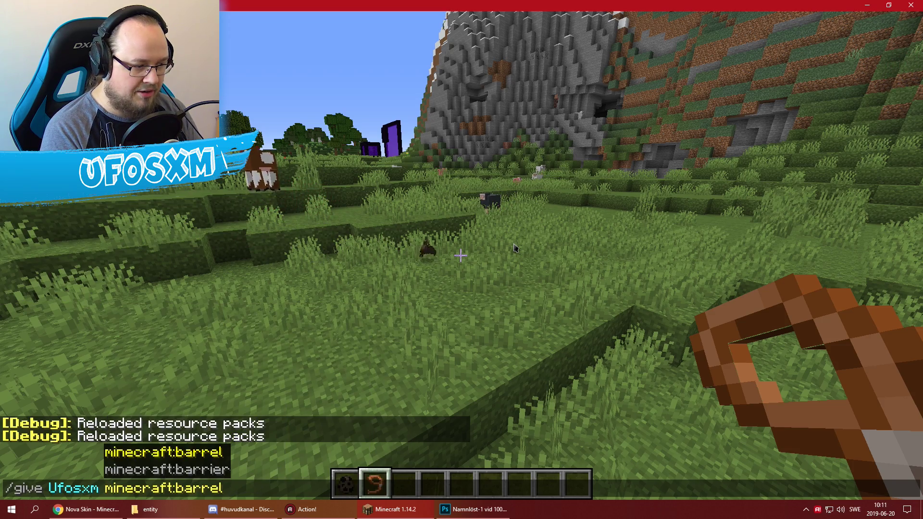
key("Return")
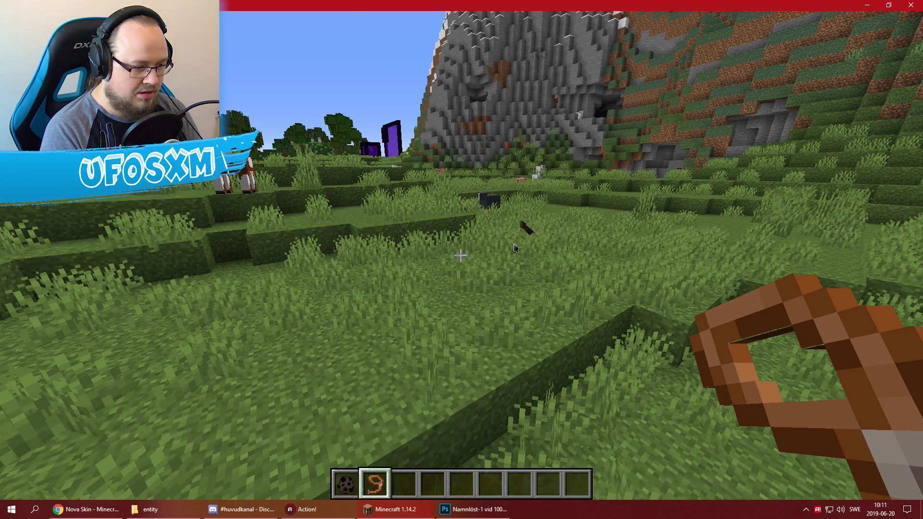
key("3")
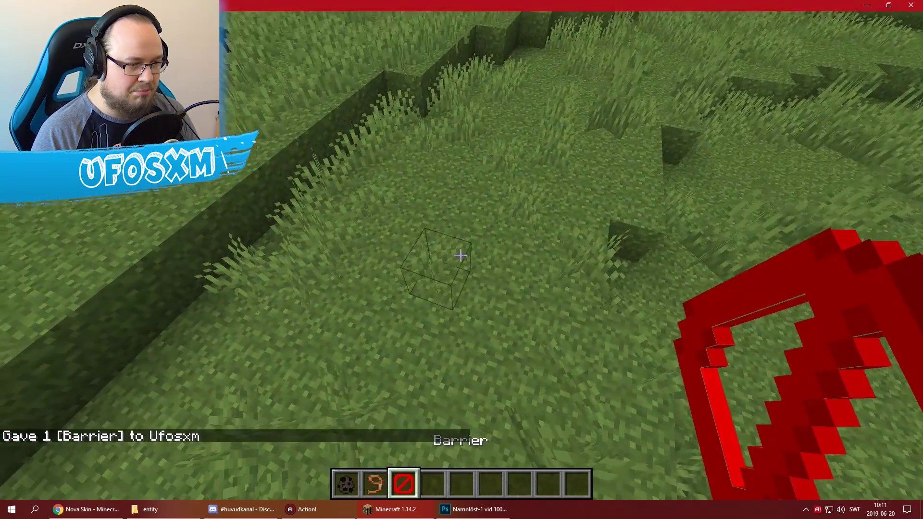
right_click(461, 256)
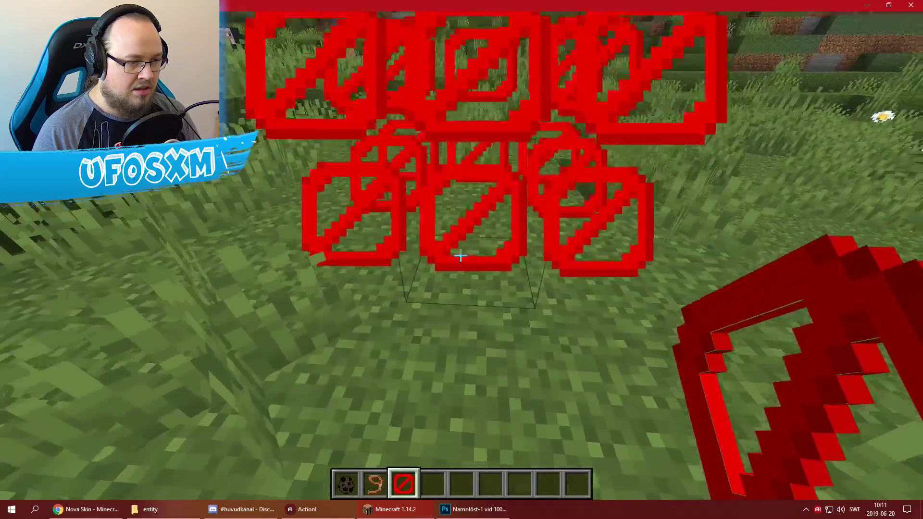
left_click(461, 256)
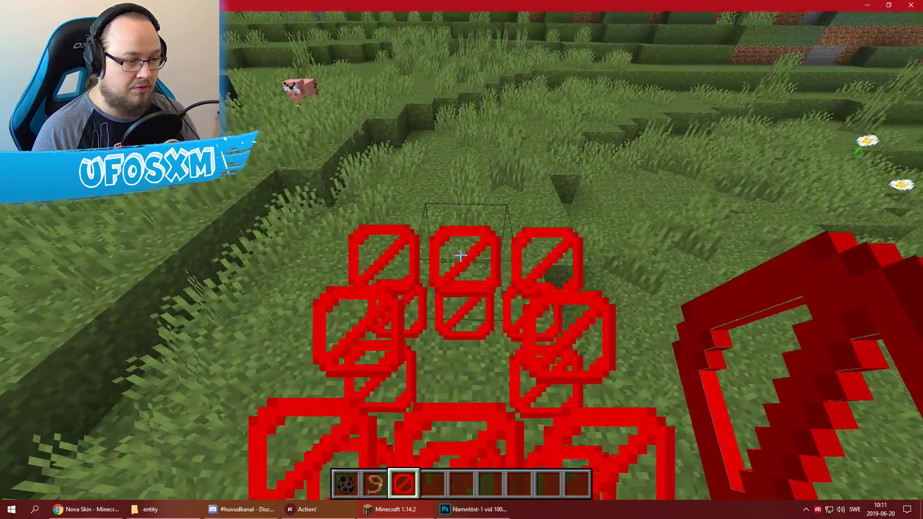
right_click(461, 255)
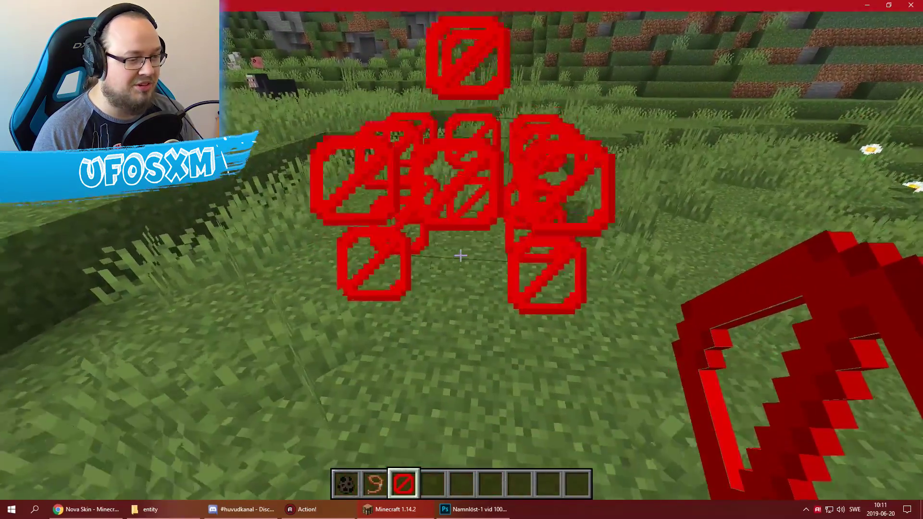
Step: Scroll through the hotbar to an empty slot
scroll(460, 256, "up", 1)
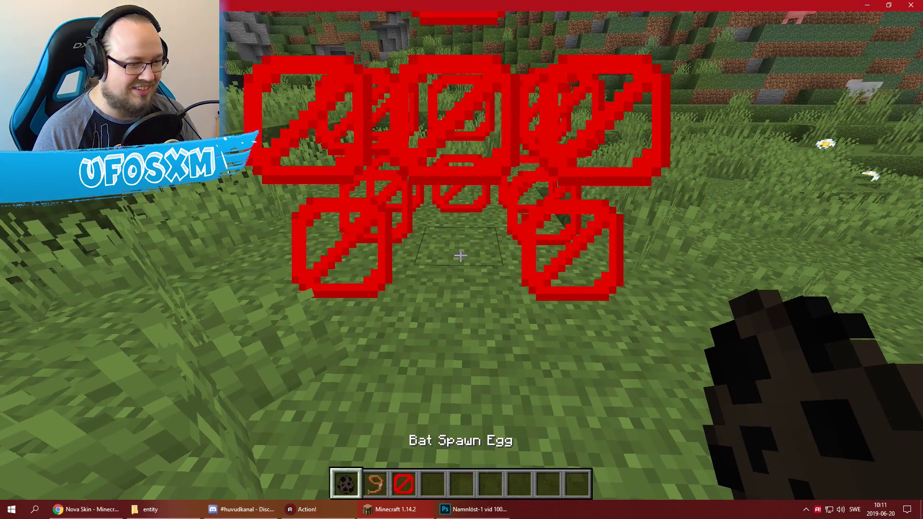
scroll(460, 256, "down", 1)
scroll(460, 255, "down", 1)
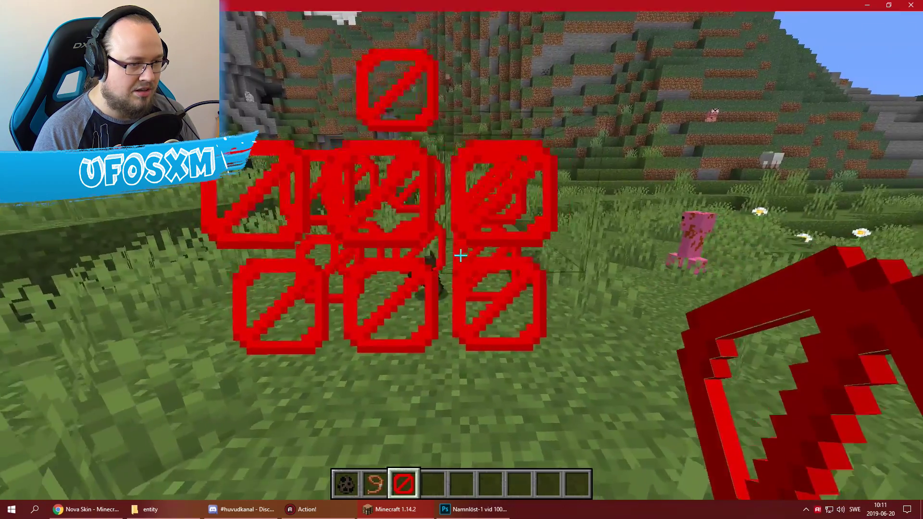
scroll(461, 255, "down", 2)
Step: Put the barrier in hotbar slot 9 and hide the HUD to view the Batman bat
key("e")
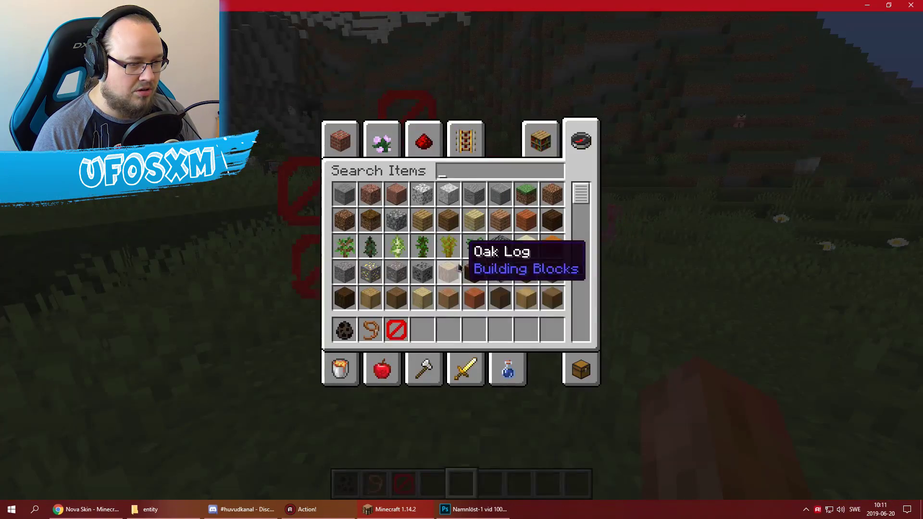
left_click(566, 330)
key("e")
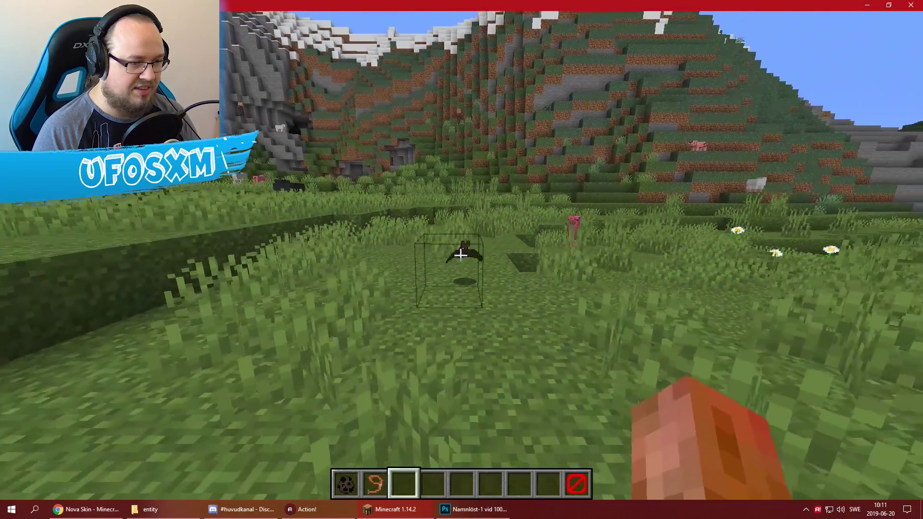
key("F1")
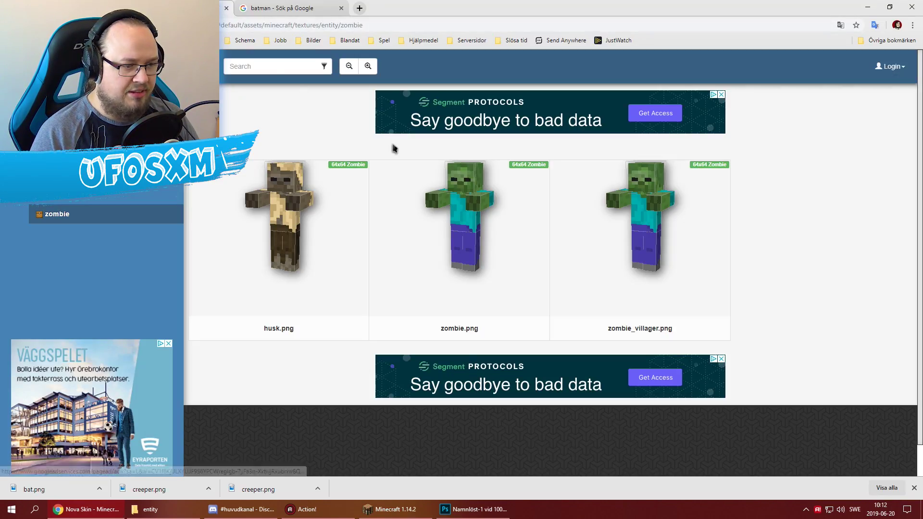
Step: Open zombie.png with the pixel pencil, isolate the head and choose a near-black colour
left_click(470, 223)
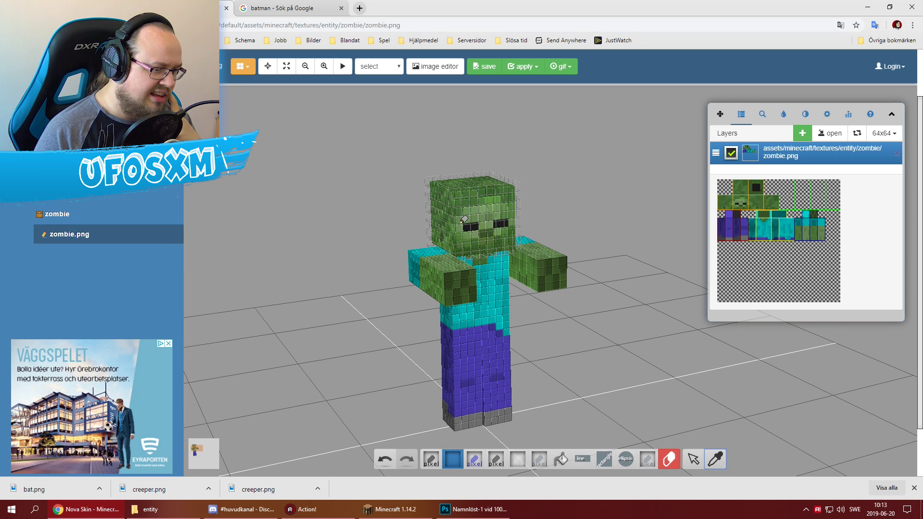
left_click(431, 469)
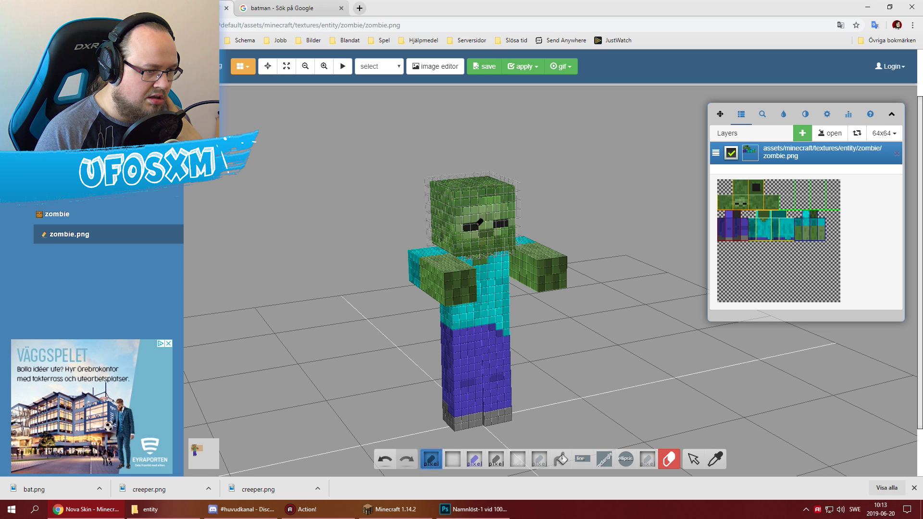
left_click(481, 220, "alt")
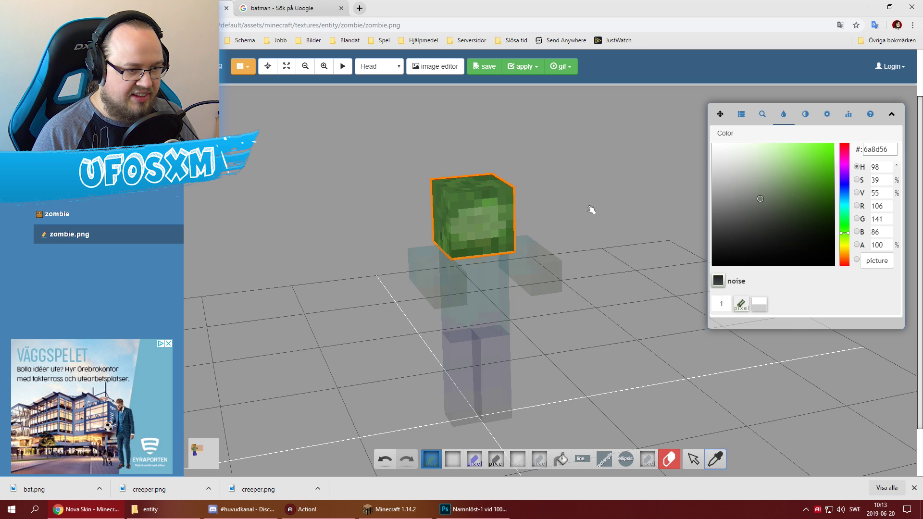
mouse_move(593, 209)
left_mouse_down()
mouse_move(542, 201)
mouse_move(570, 203)
left_mouse_up()
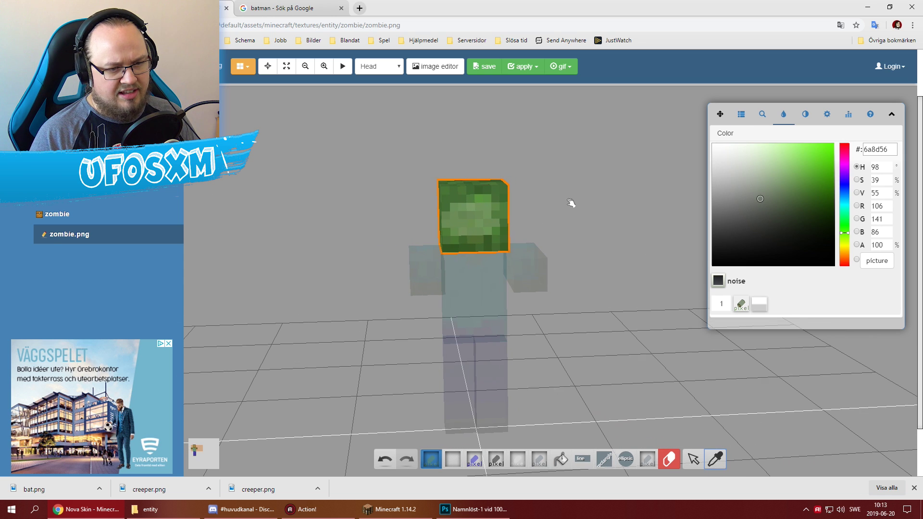
left_click_drag(738, 225, 725, 260)
Step: Search Google for the Demogorgon, typed as 'demagorgon'
left_click(303, 8)
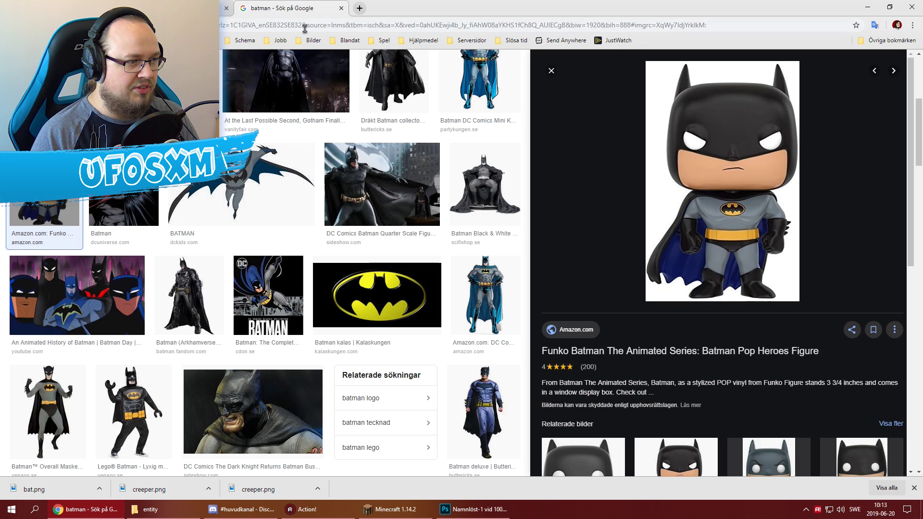
left_click(304, 25)
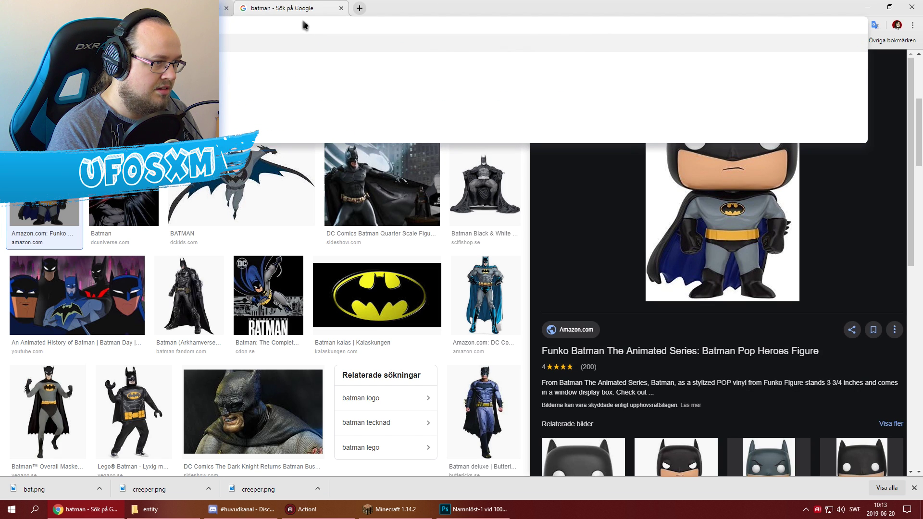
type("demagorgon")
key("Return")
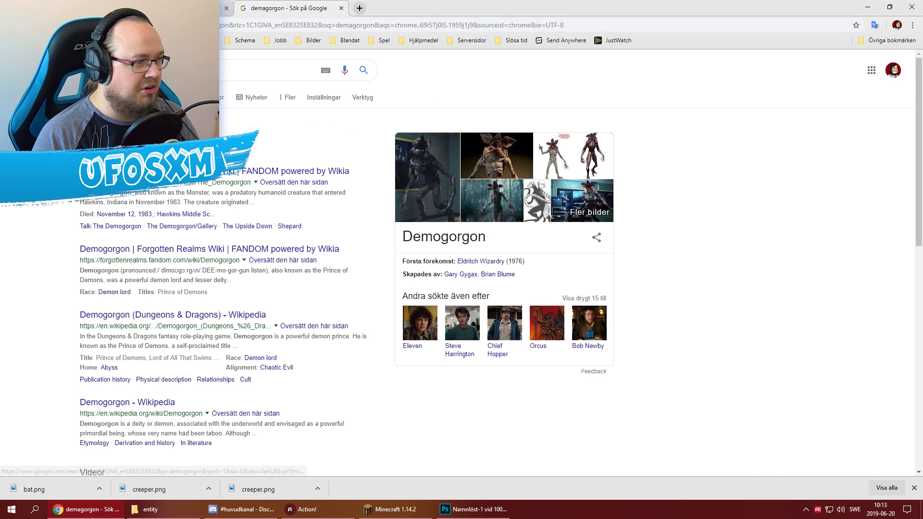
Step: View Google Images results for the Demogorgon as reference, then bring Minecraft forward
left_click(128, 97)
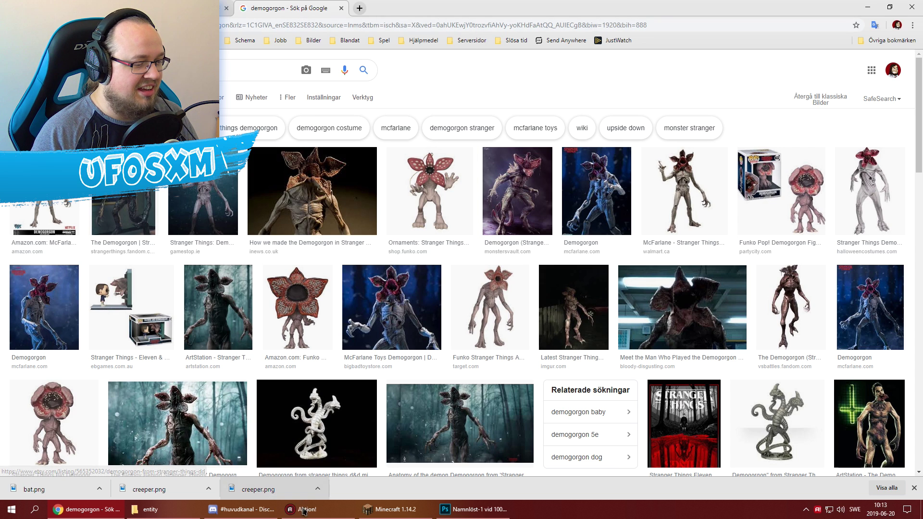
left_click(390, 509)
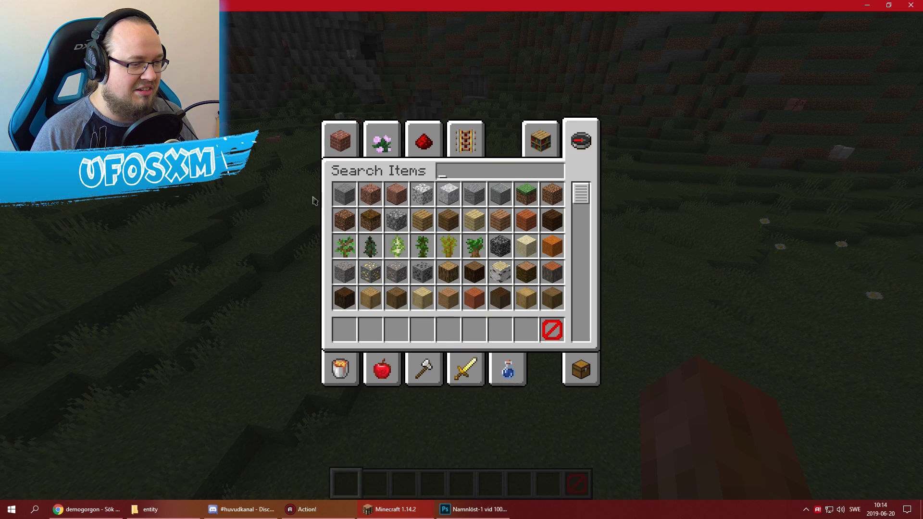
Step: In the zombie editor, paint a large near-black round mouth across the head's front face
left_click(84, 509)
key("ctrl+shift+Tab")
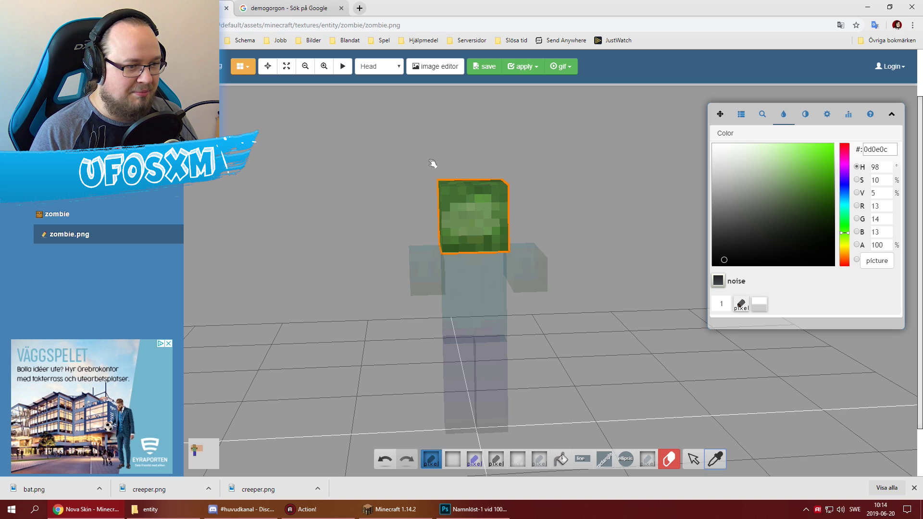
mouse_move(433, 164)
left_mouse_down()
mouse_move(412, 155)
mouse_move(433, 161)
left_mouse_up()
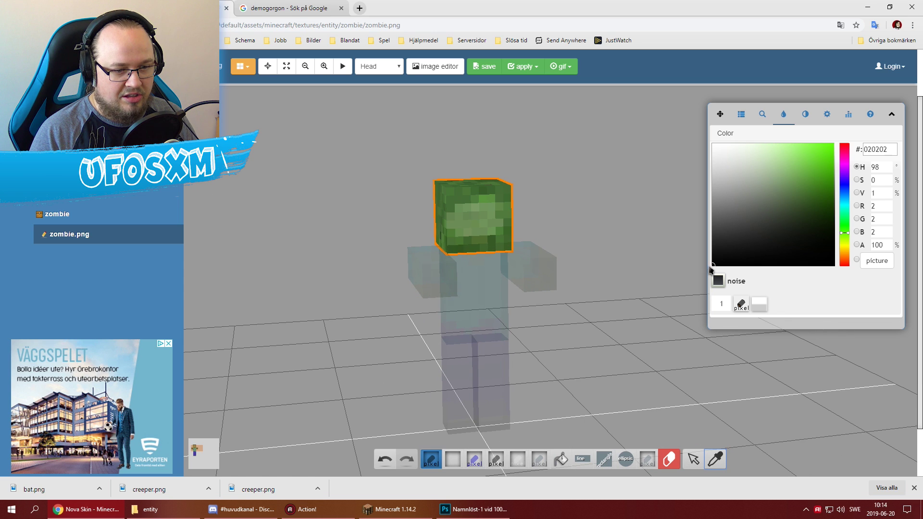
left_click_drag(711, 269, 721, 260)
mouse_move(546, 191)
left_mouse_down()
mouse_move(575, 187)
mouse_move(568, 165)
left_mouse_up()
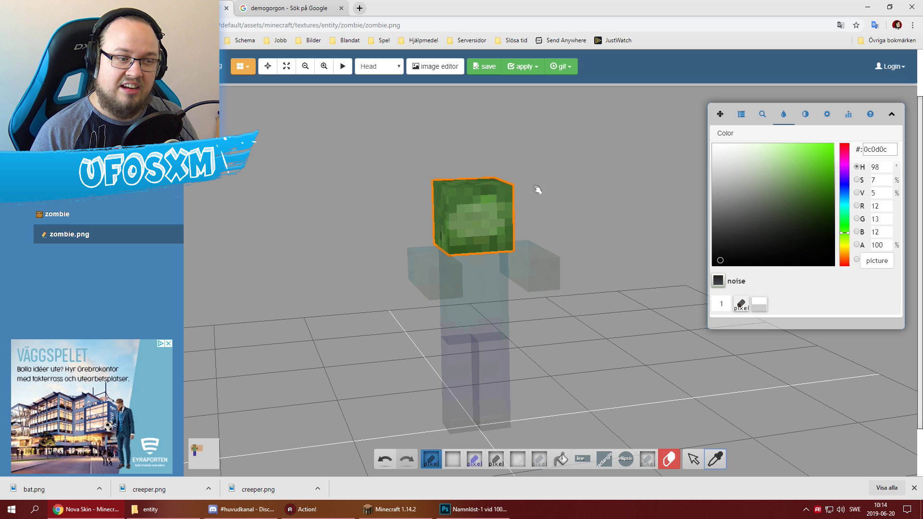
left_click_drag(468, 198, 487, 191)
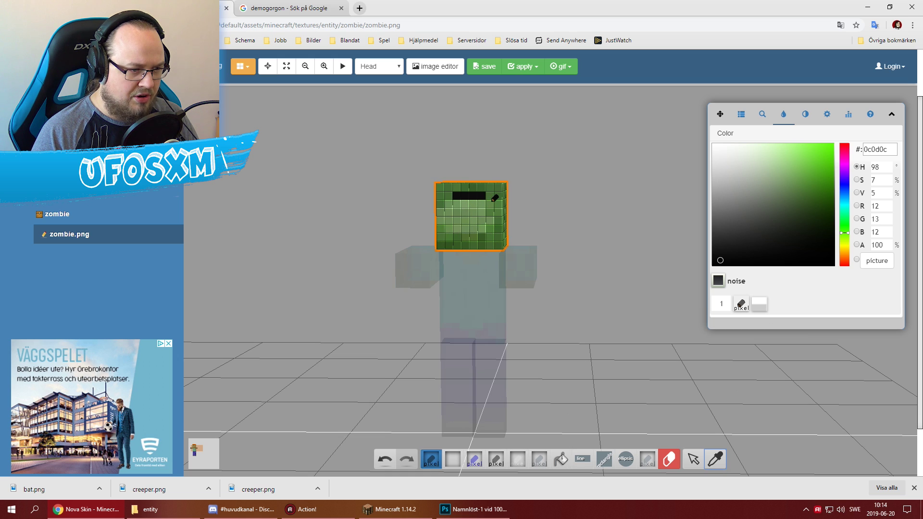
mouse_move(483, 237)
left_mouse_down()
mouse_move(455, 236)
mouse_move(449, 200)
left_mouse_up()
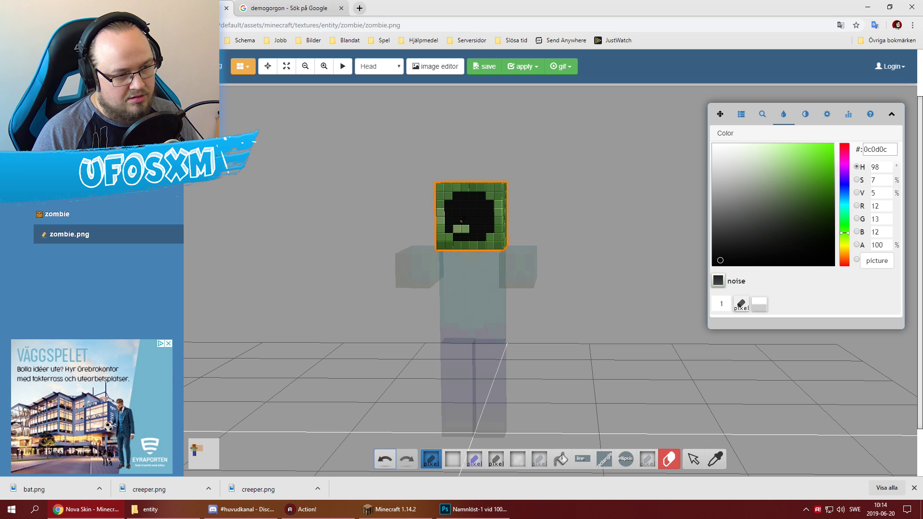
left_click_drag(577, 200, 587, 200)
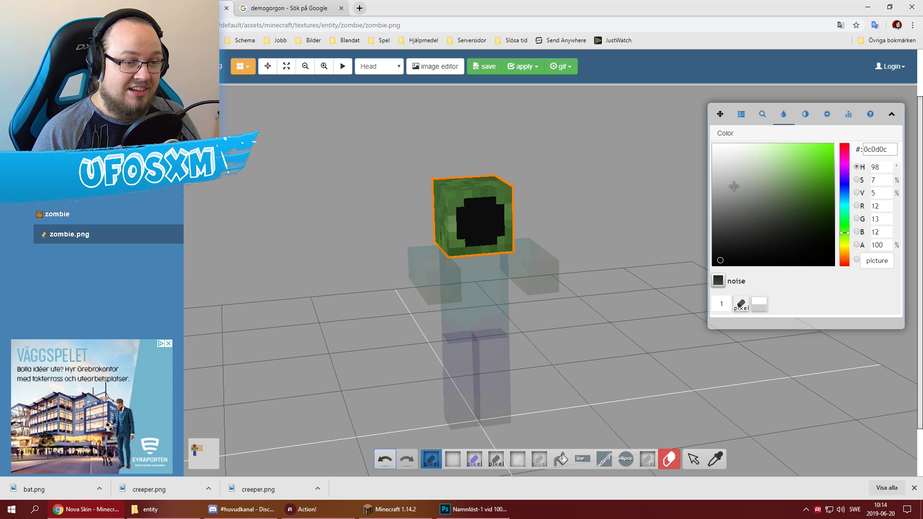
Step: Choose a pale yellow and paint teeth around the black mouth
left_click_drag(727, 163, 718, 152)
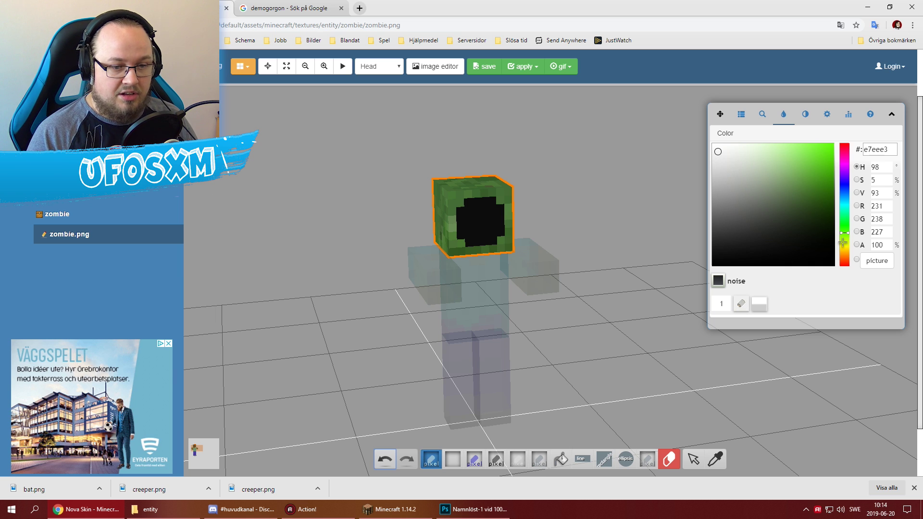
left_click_drag(845, 240, 845, 246)
left_click_drag(749, 160, 766, 148)
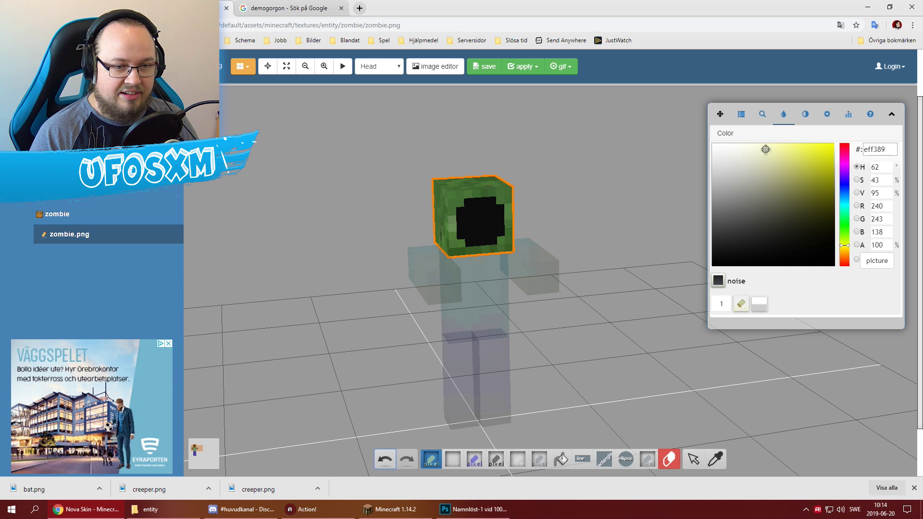
left_click_drag(556, 191, 551, 177)
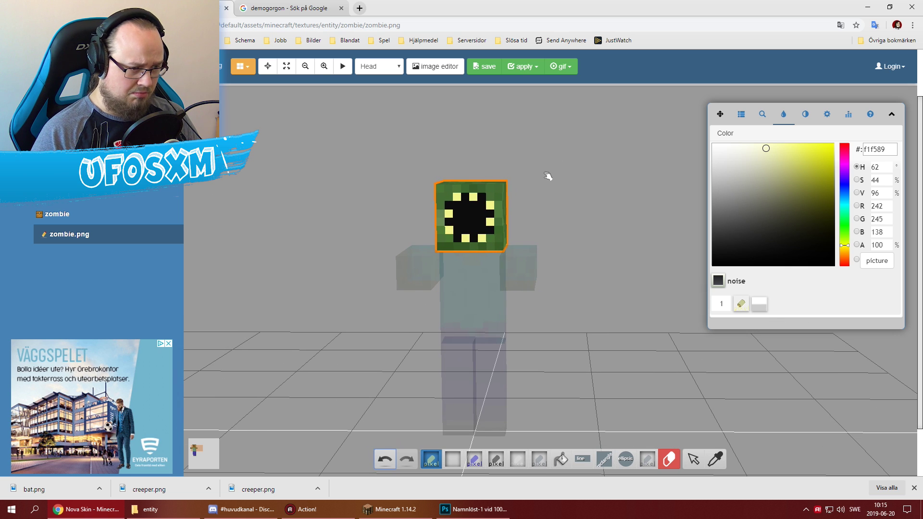
mouse_move(543, 177)
left_mouse_down()
mouse_move(584, 186)
mouse_move(564, 173)
mouse_move(486, 201)
left_mouse_up()
Step: Shift the colour to red and paint red marks at the mouth's edge and the head's side
left_click(485, 202)
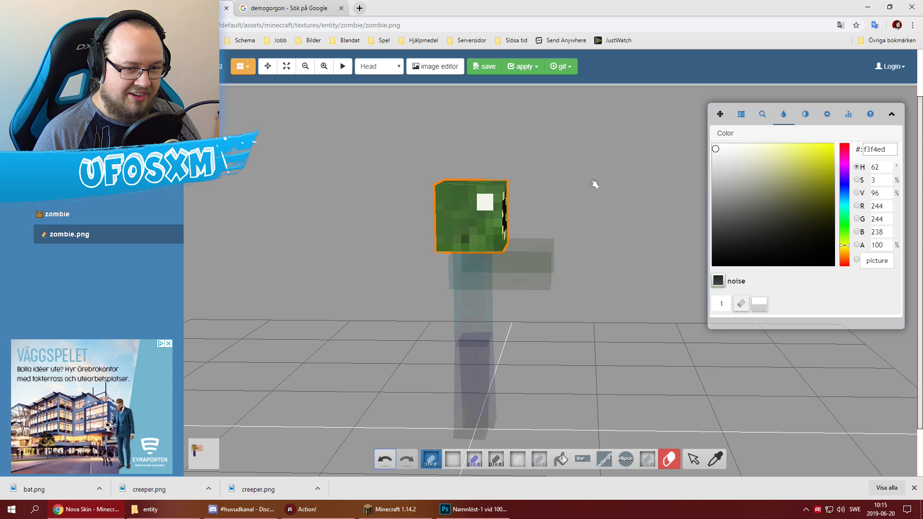
left_click(845, 155)
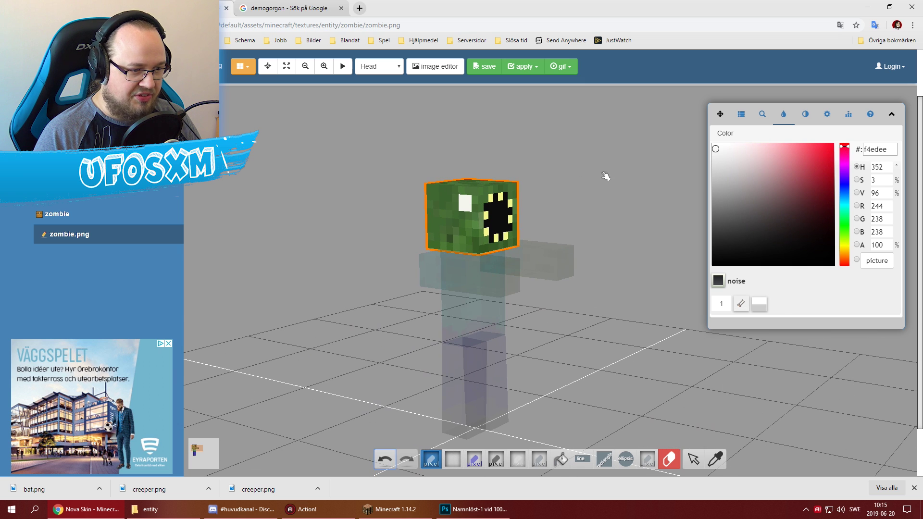
mouse_move(606, 177)
left_mouse_down()
mouse_move(491, 203)
mouse_move(595, 165)
mouse_move(627, 175)
mouse_move(482, 205)
left_mouse_up()
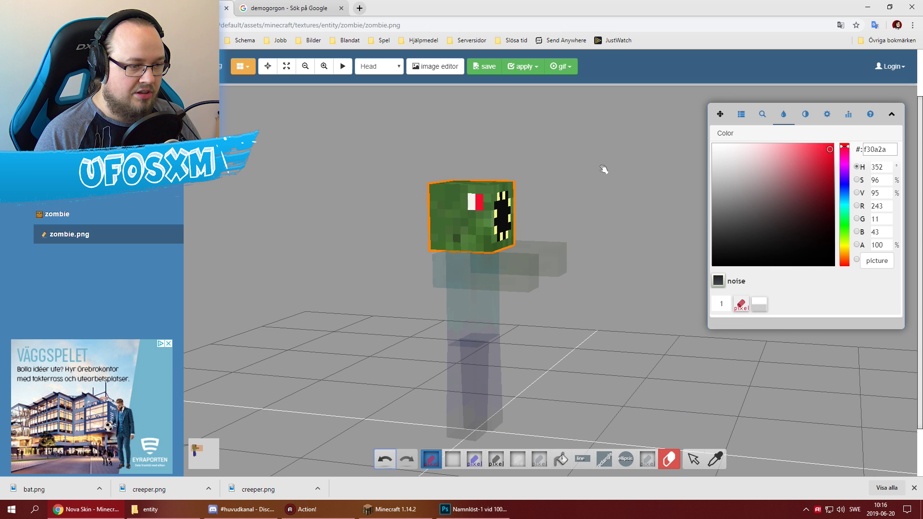
mouse_move(604, 170)
left_mouse_down()
mouse_move(567, 160)
mouse_move(568, 168)
left_mouse_up()
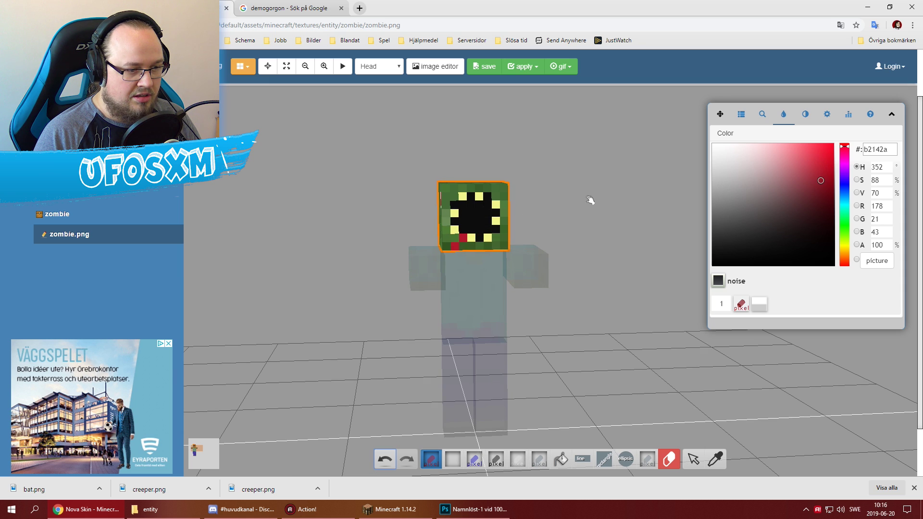
left_click_drag(591, 200, 565, 181)
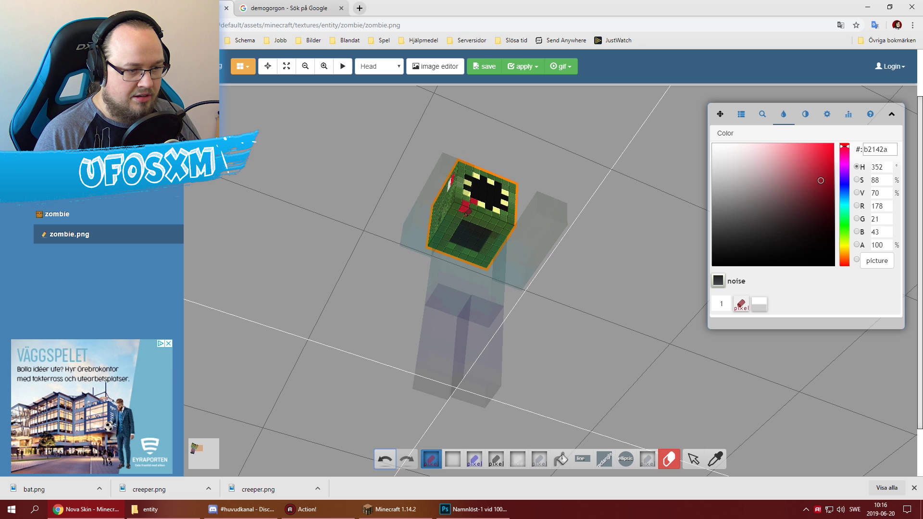
Step: Show the whole zombie, then isolate the head and finally its Headwear overlay layer
left_click(565, 173)
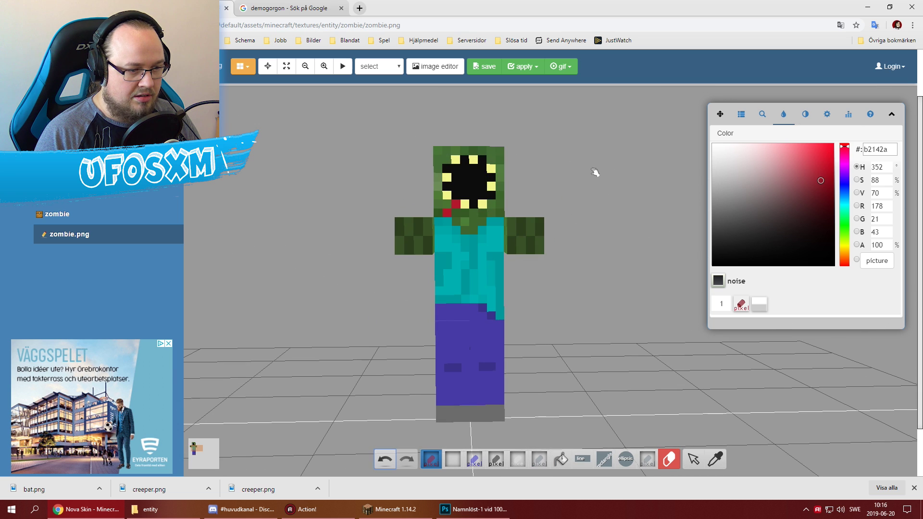
left_click_drag(598, 171, 505, 196)
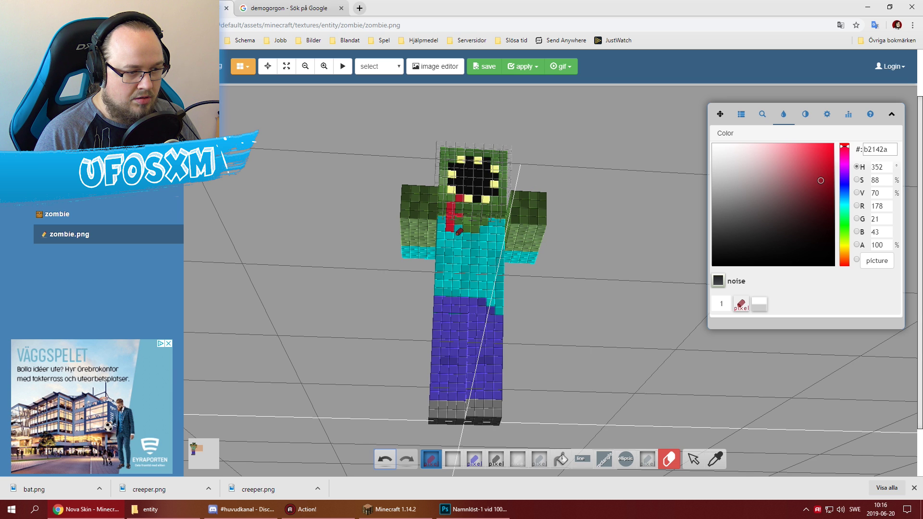
left_click_drag(587, 196, 481, 207)
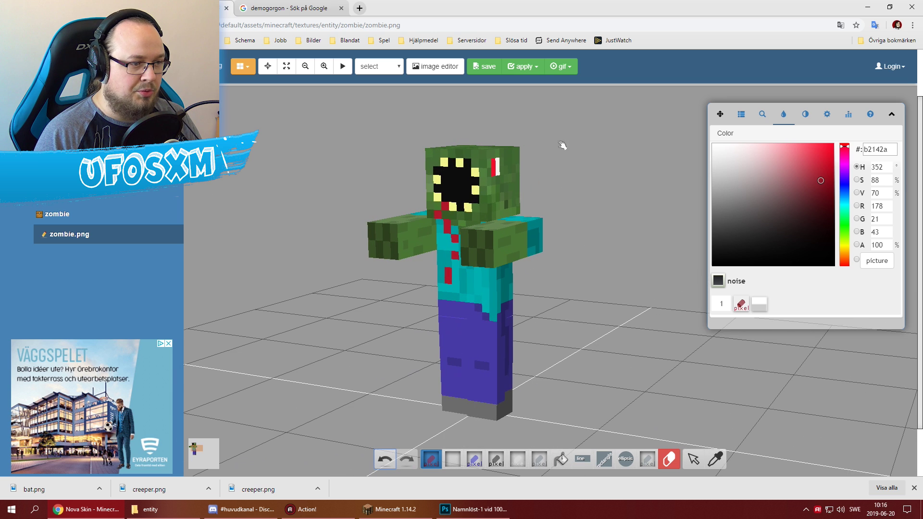
left_click(385, 68)
left_click(383, 87)
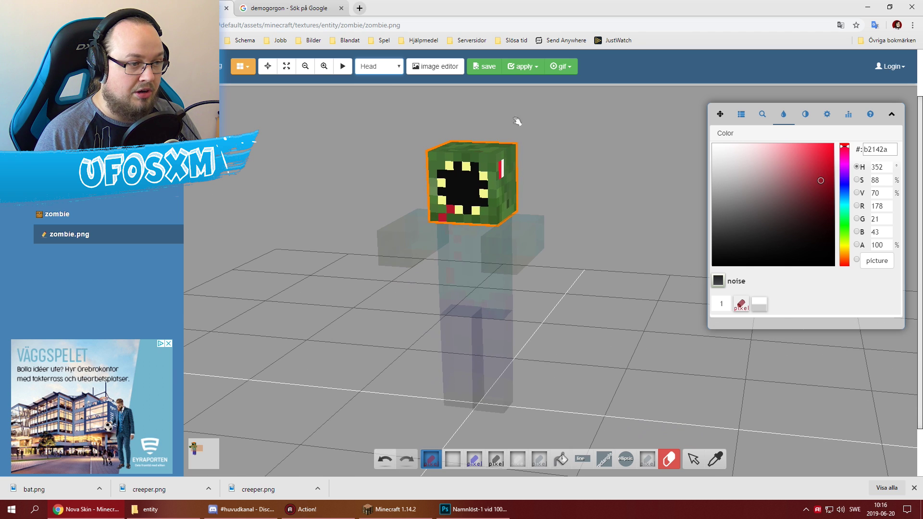
left_click(387, 72)
left_click(385, 96)
mouse_move(580, 155)
left_mouse_down()
mouse_move(596, 165)
mouse_move(604, 151)
mouse_move(587, 157)
left_mouse_up()
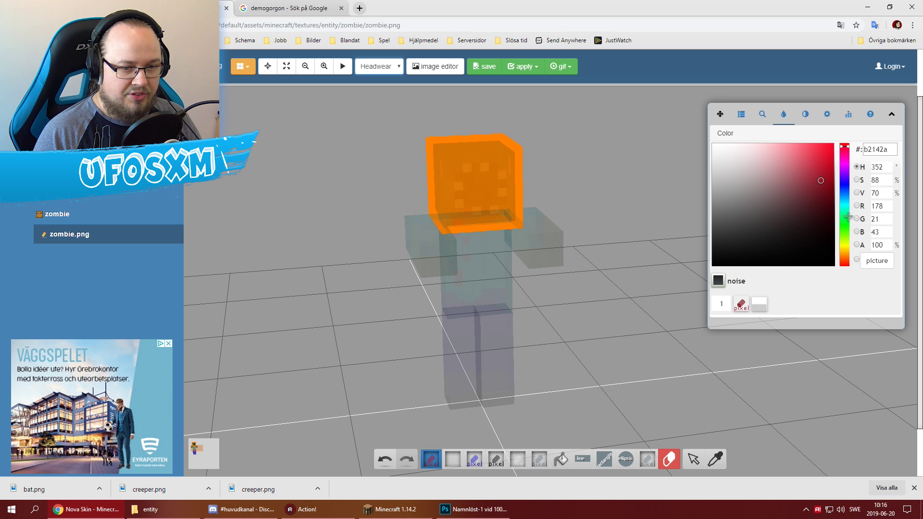
Step: Set yellow f4f262, undo a stray pixel, paint tooth pixels on the headwear, then show the whole model
left_click_drag(848, 217, 844, 245)
mouse_move(830, 161)
left_mouse_down()
mouse_move(809, 163)
mouse_move(786, 149)
left_mouse_up()
mouse_move(601, 161)
left_mouse_down()
mouse_move(580, 162)
mouse_move(568, 145)
left_mouse_up()
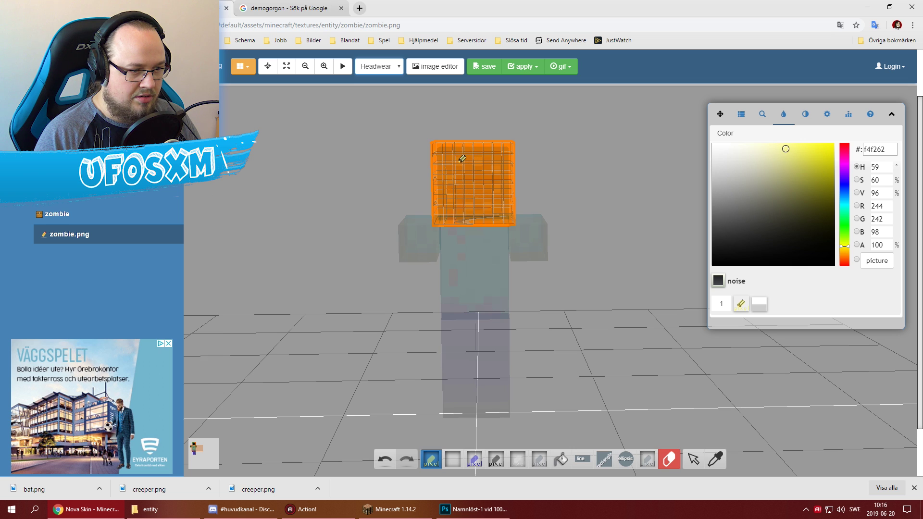
left_click(385, 465)
left_click_drag(561, 118, 479, 139)
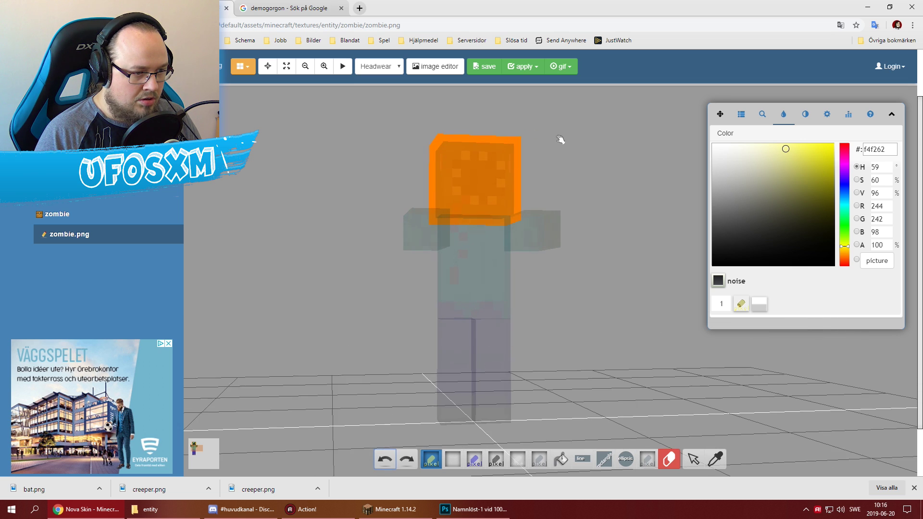
left_click(467, 149)
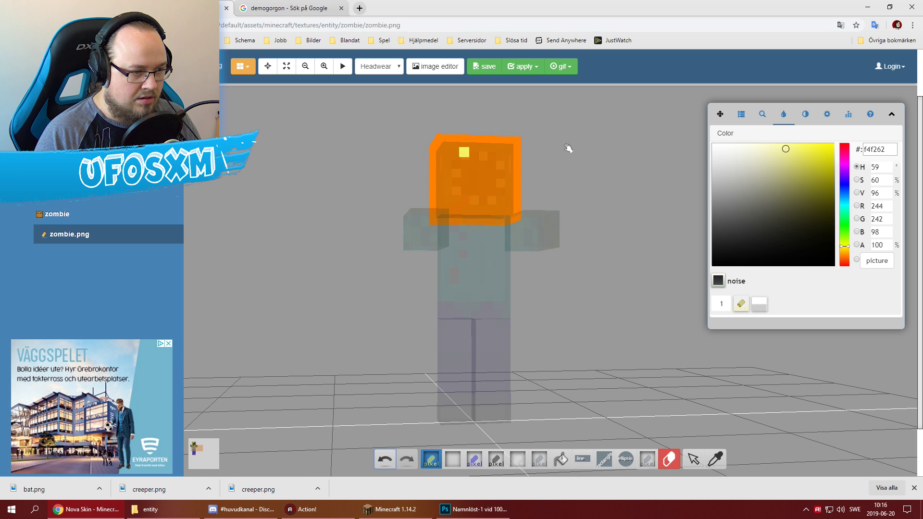
left_click_drag(569, 144, 482, 156)
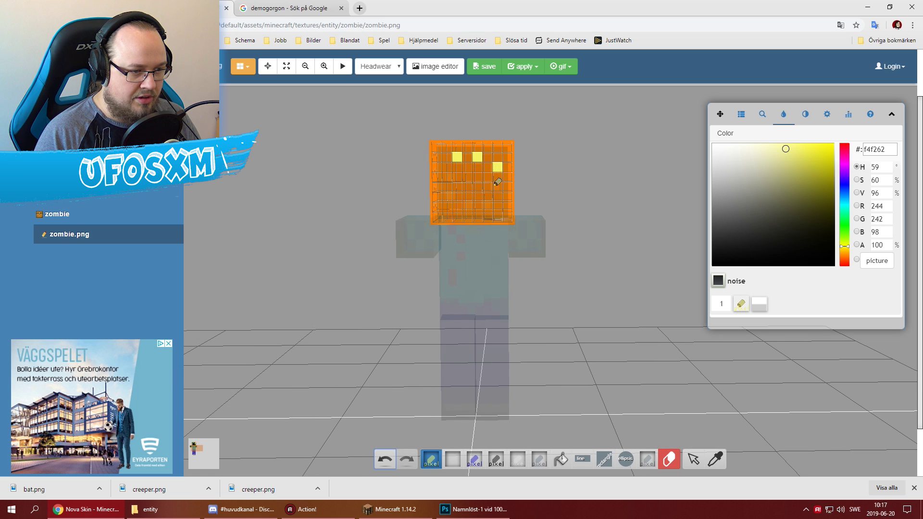
left_click(529, 124)
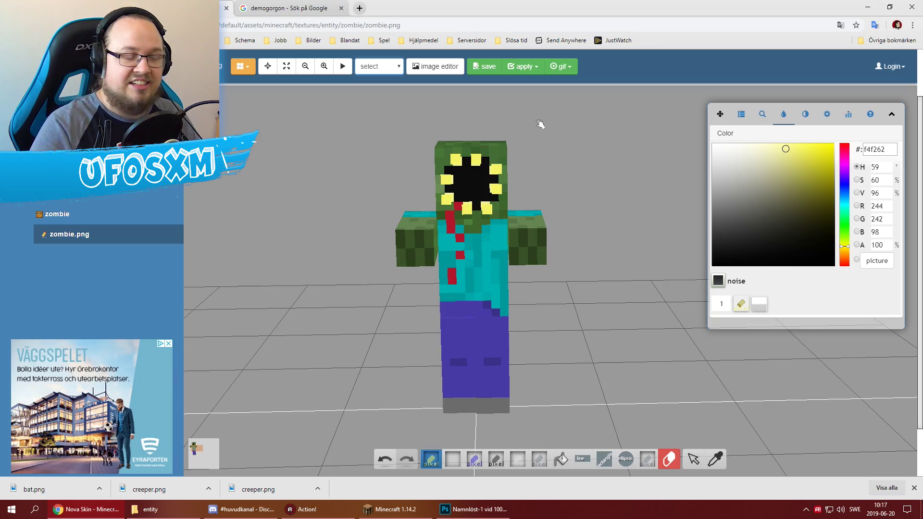
mouse_move(541, 124)
left_mouse_down()
mouse_move(635, 124)
mouse_move(513, 128)
mouse_move(556, 136)
mouse_move(542, 118)
mouse_move(525, 118)
mouse_move(568, 120)
mouse_move(543, 128)
mouse_move(581, 135)
mouse_move(552, 142)
mouse_move(582, 140)
mouse_move(457, 136)
mouse_move(581, 164)
mouse_move(569, 166)
left_mouse_up()
Step: In Minecraft, run /time set midnight from chat to make it night
key("alt+Tab")
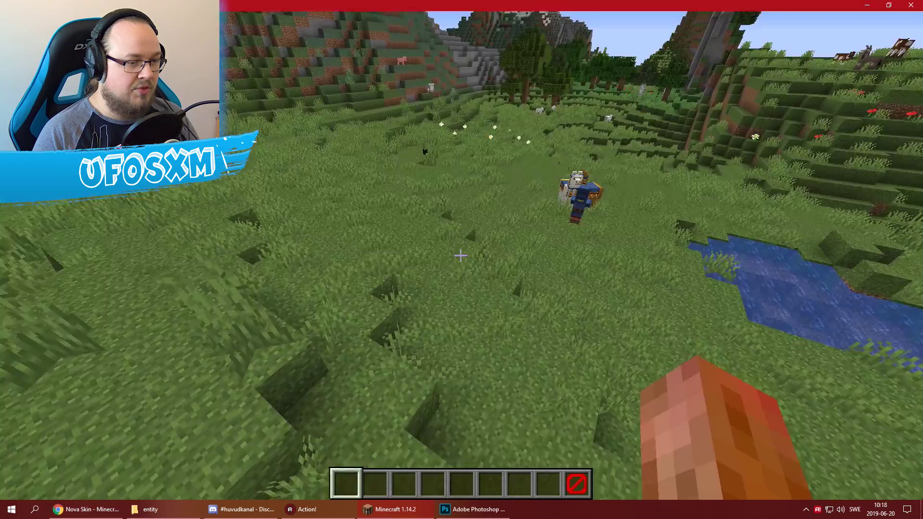
type("t")
type("/")
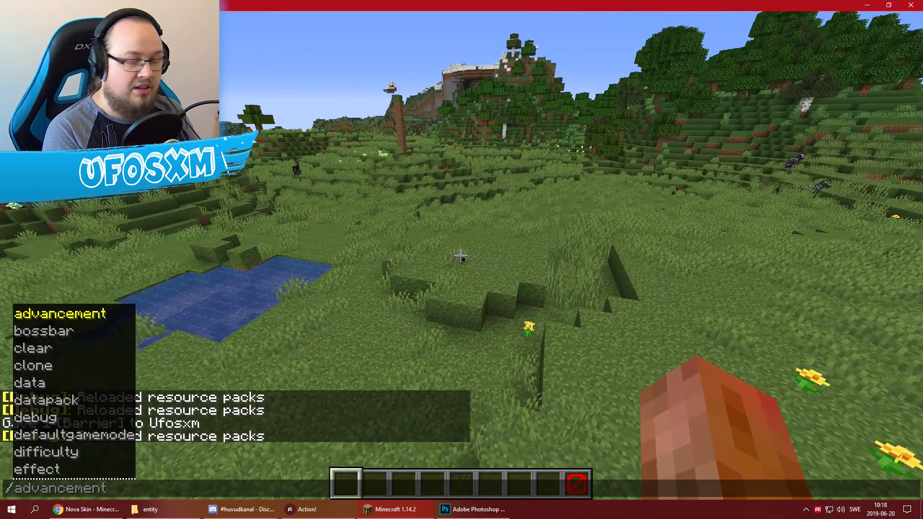
type("time se")
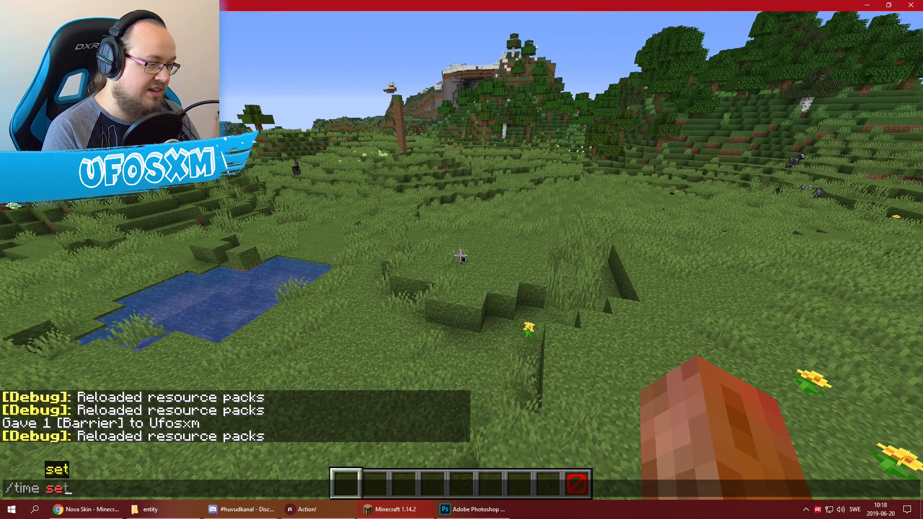
type("t")
key("Down")
key("Down")
key("Down")
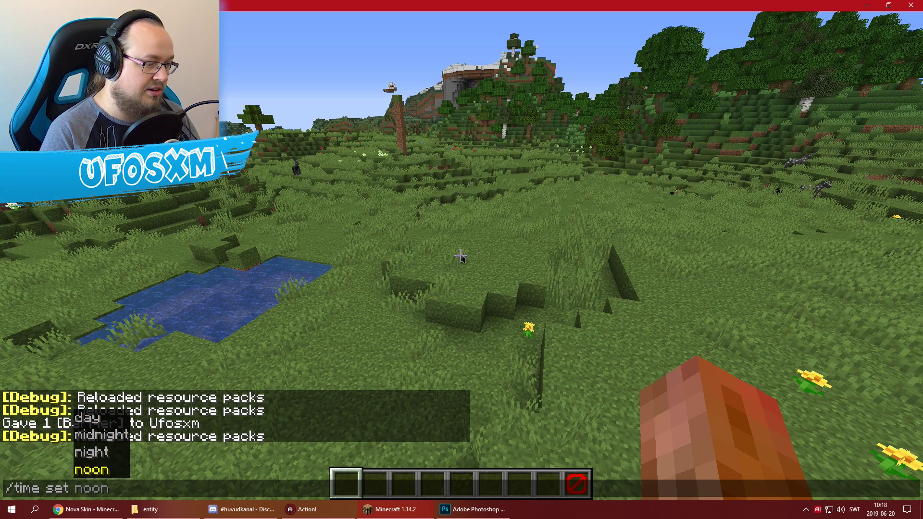
key("Return")
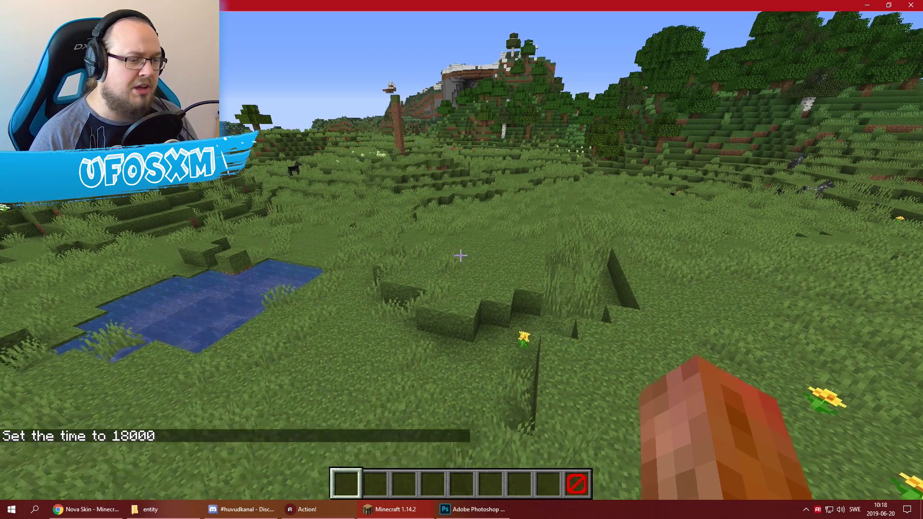
Step: Spawn two zombies with the spawn egg, knocking the first back, to see the new texture
key("F3+t")
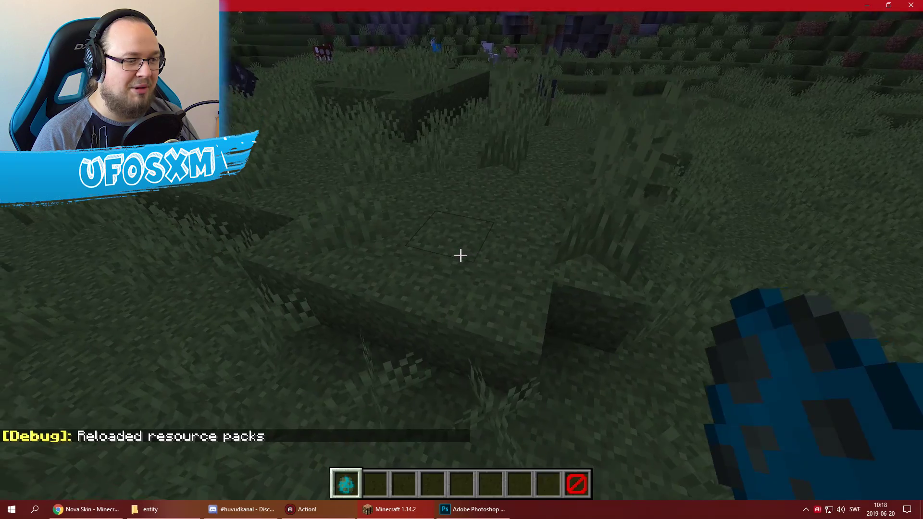
right_click(461, 255)
key("3")
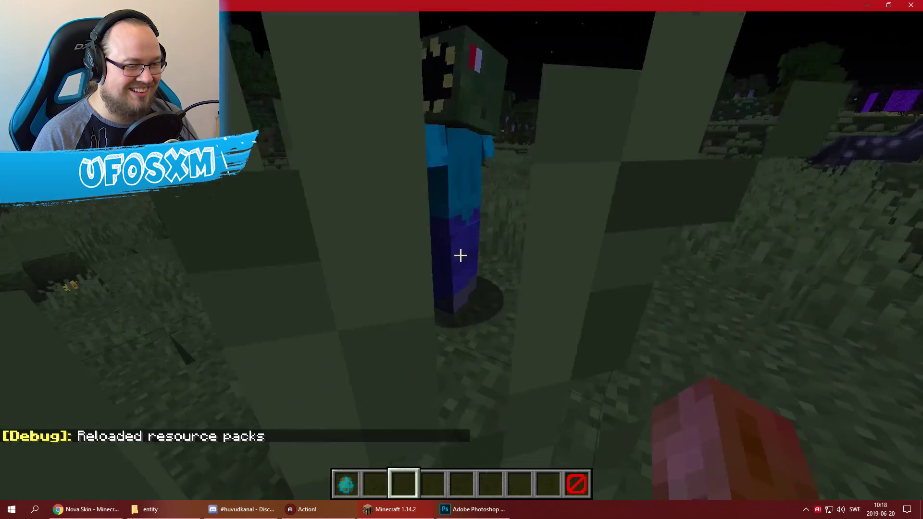
left_click(461, 255)
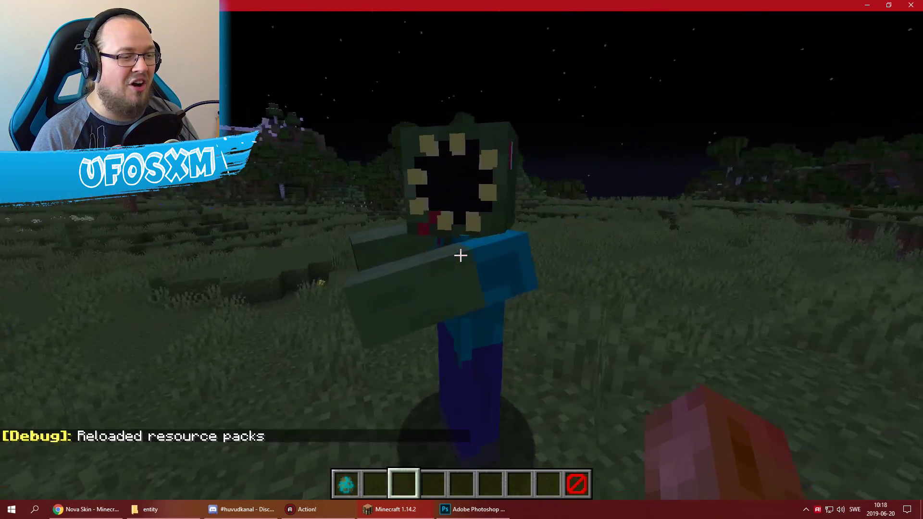
left_click(461, 255)
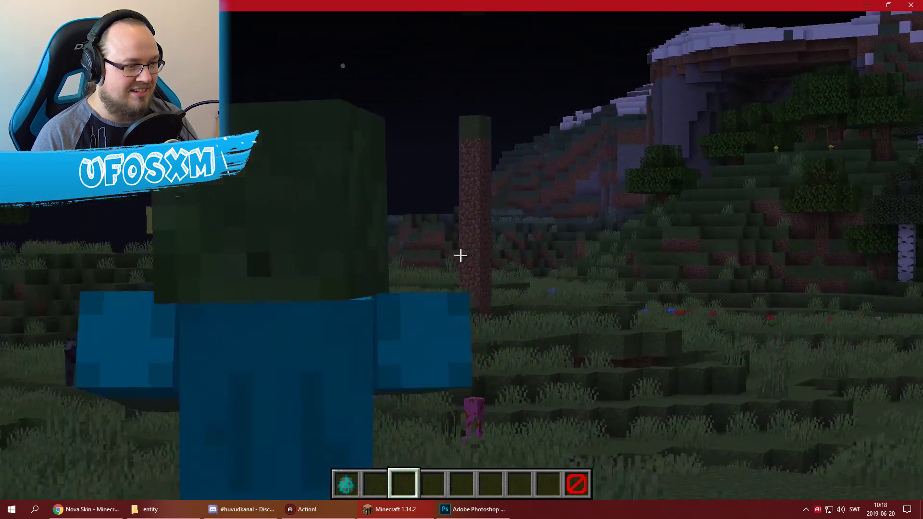
key("1")
right_click(460, 255)
key("2")
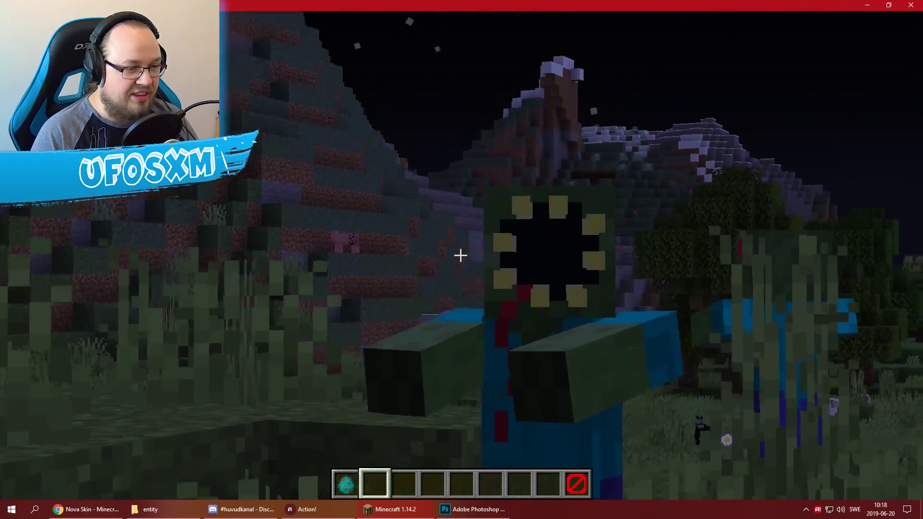
Step: Walk around the field watching the zombies burn in daylight near the trader and llamas
scroll(460, 256, "down", 2)
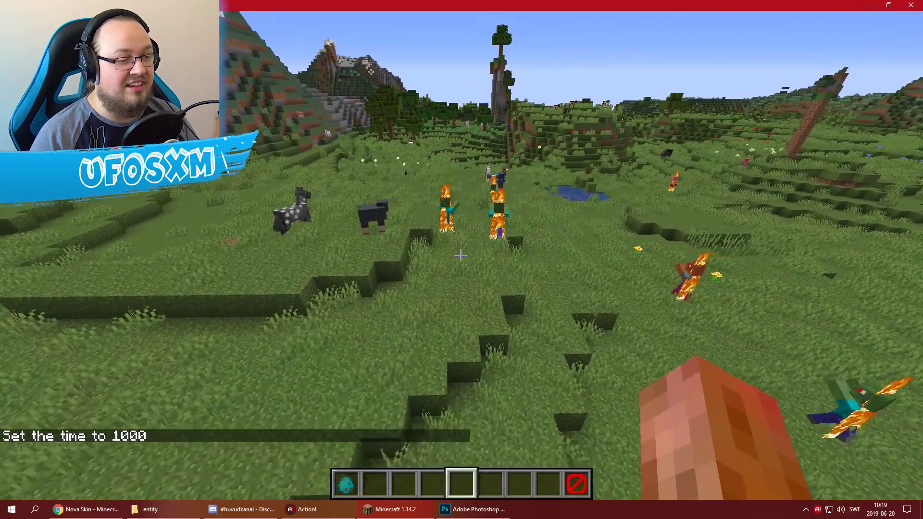
key("d")
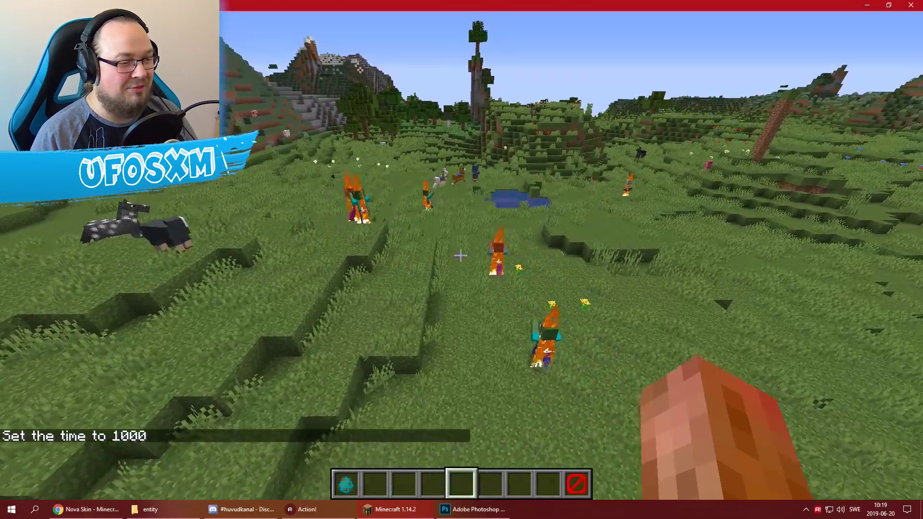
key("w")
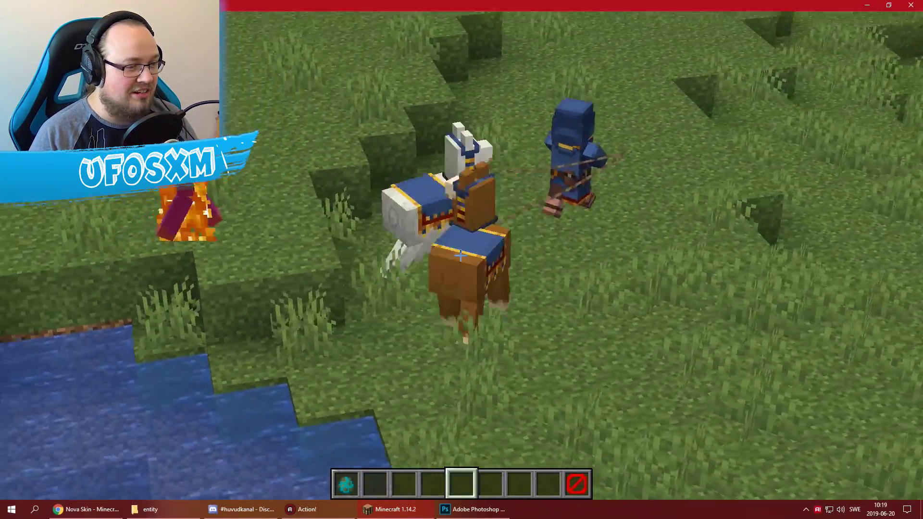
left_click(460, 255)
key("w")
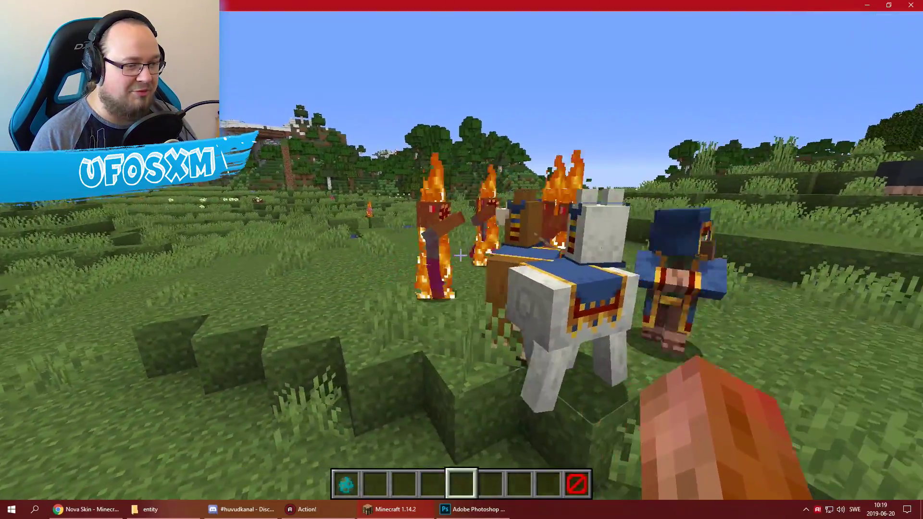
key("s")
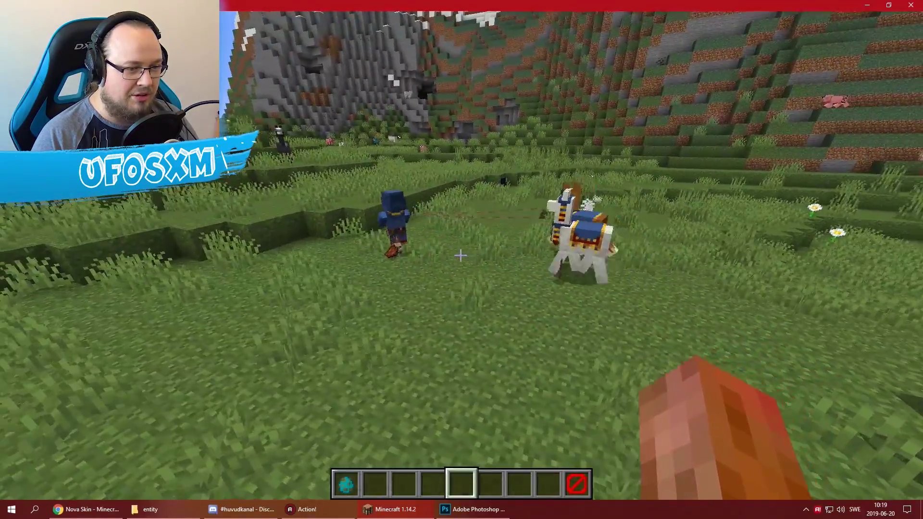
key("s")
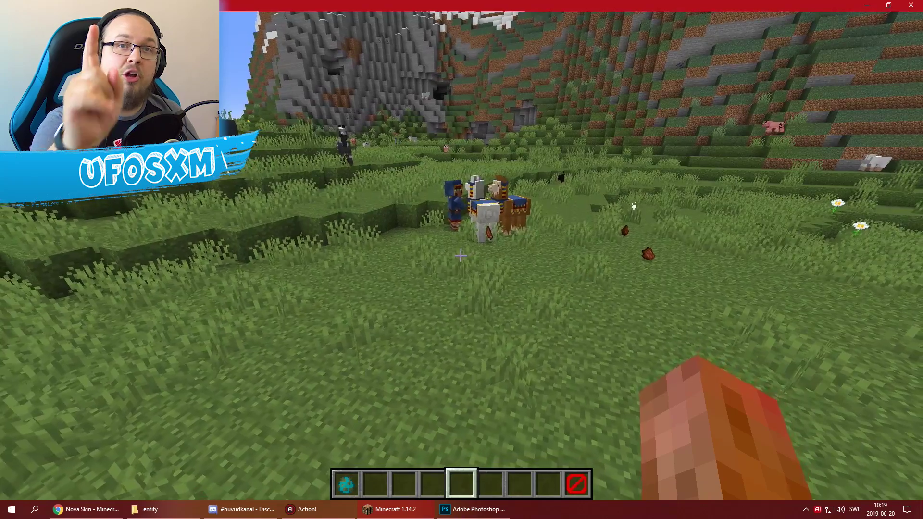